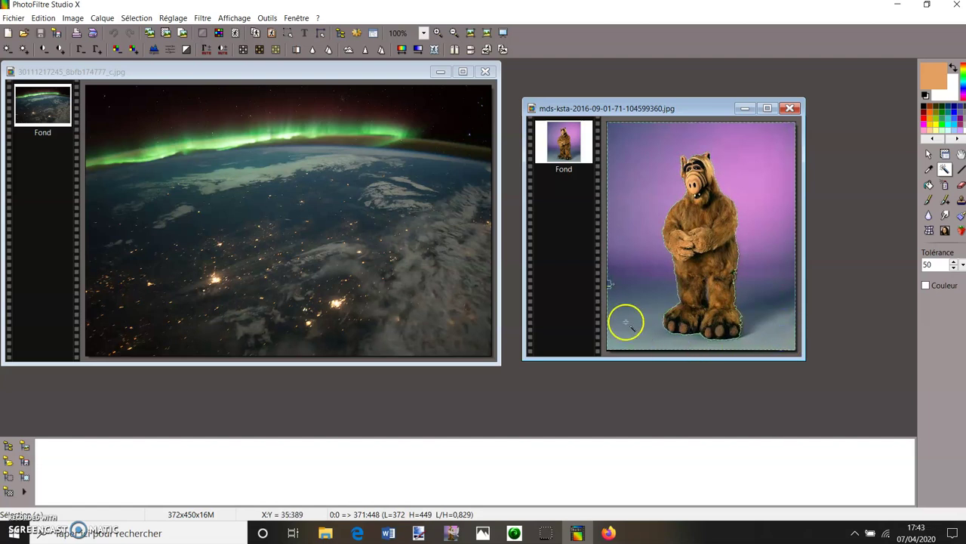
Step: Add the missing edge patch to the purple background selection, invert the selection to isolate the furry character, and copy it
left_click(611, 287, "shift")
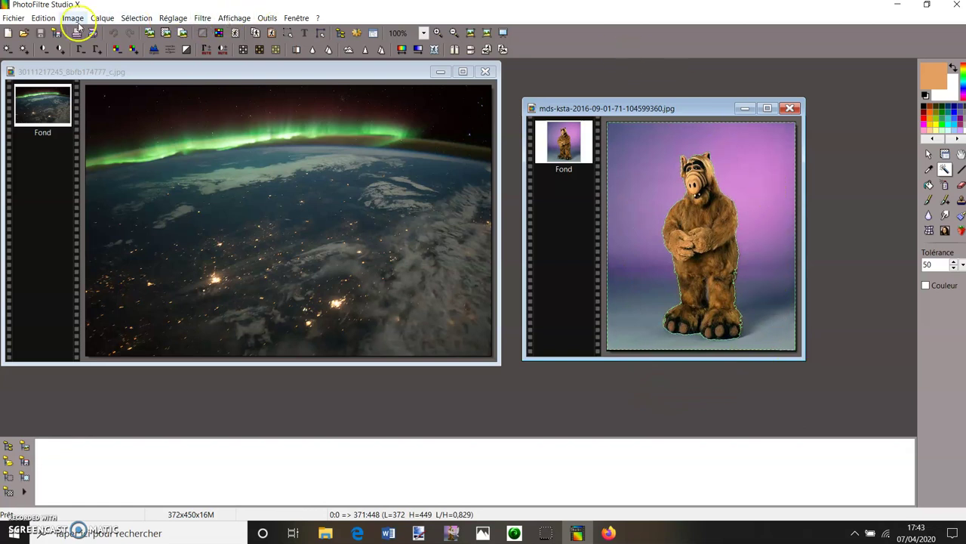
left_click(135, 18)
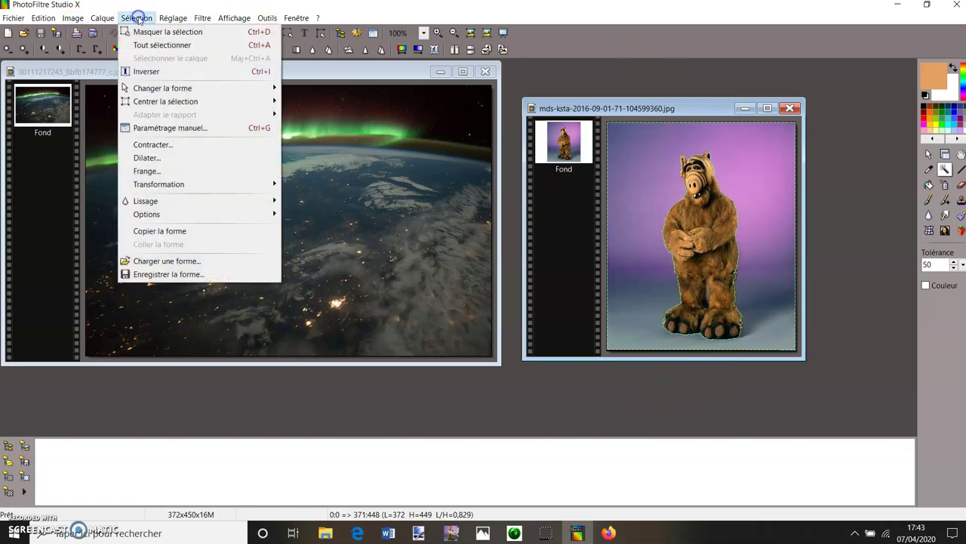
left_click(141, 72)
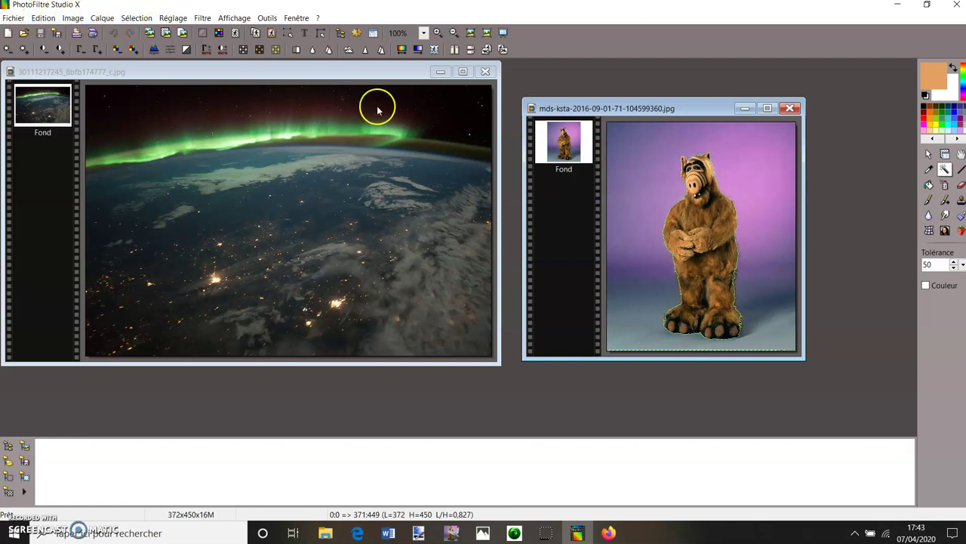
left_click(43, 18)
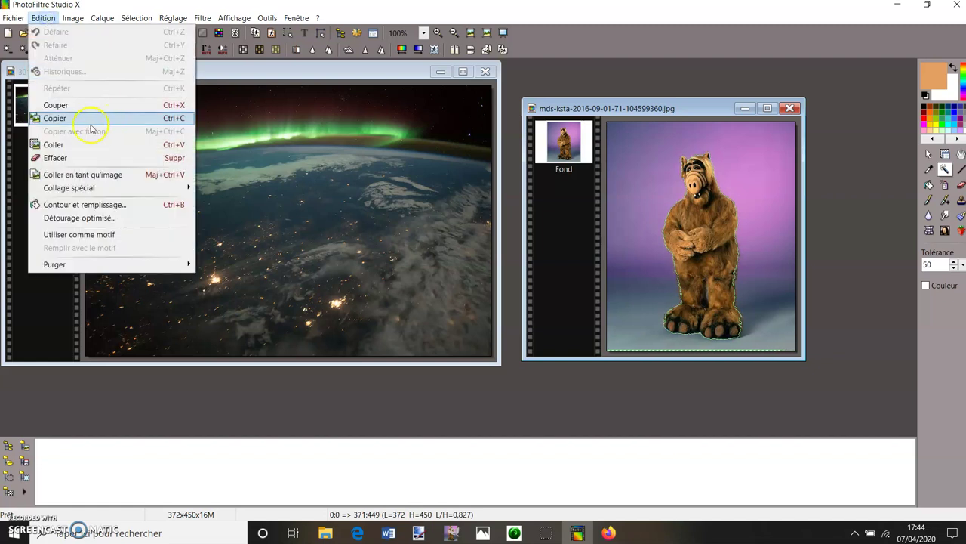
left_click(91, 119)
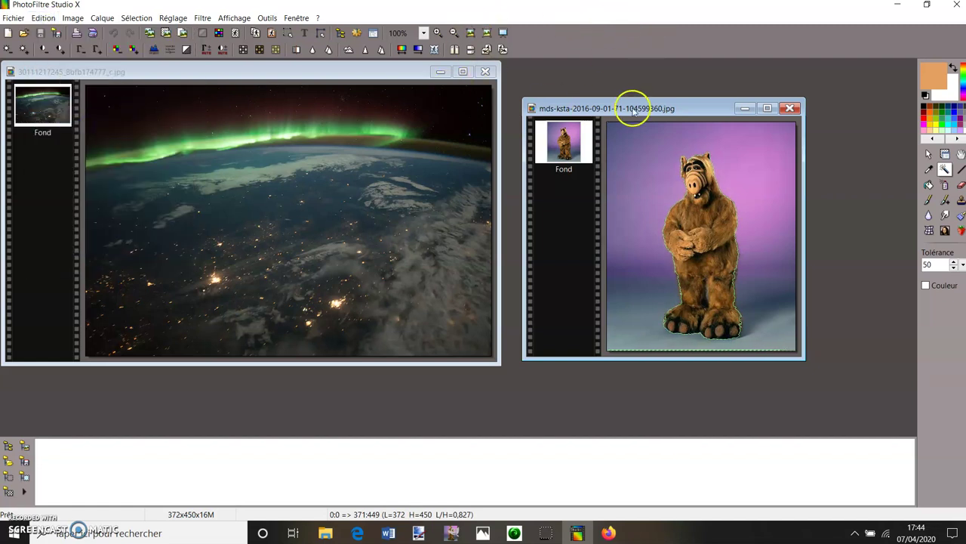
Step: Bring the Earth aurora image to the front and paste the copied character into it as a new layer
left_click_drag(335, 68, 610, 81)
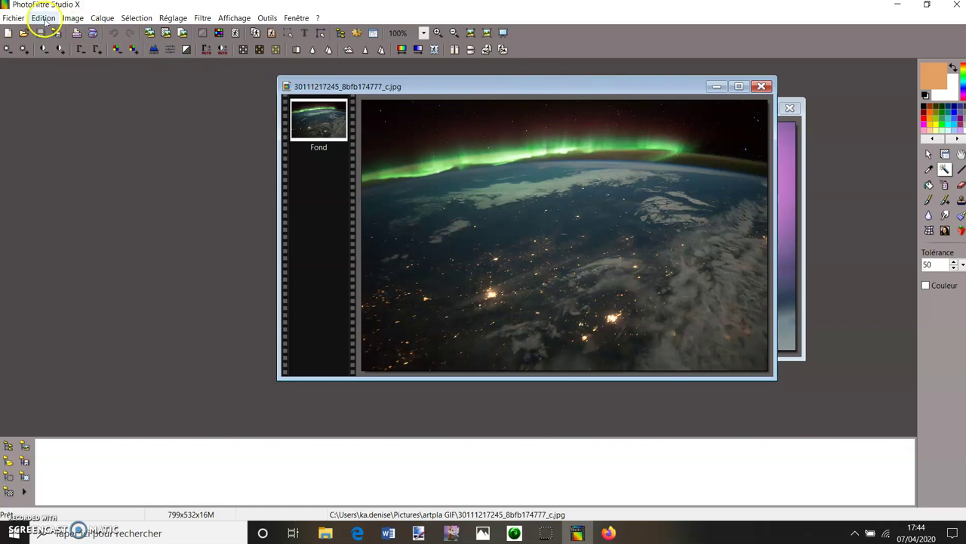
left_click(42, 18)
left_click(66, 143)
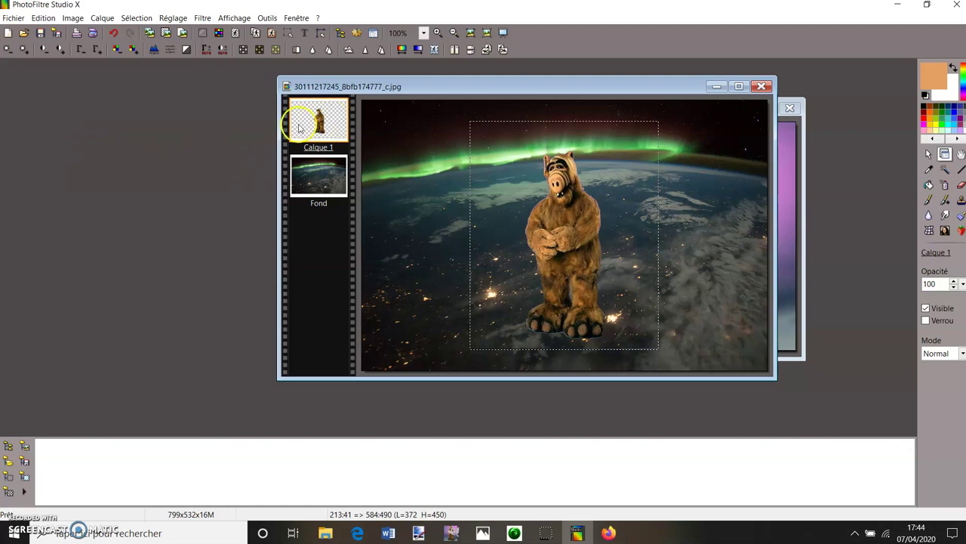
Step: Reposition the pasted character layer slightly upward and left of the Earth image's centre
left_click_drag(560, 221, 581, 211)
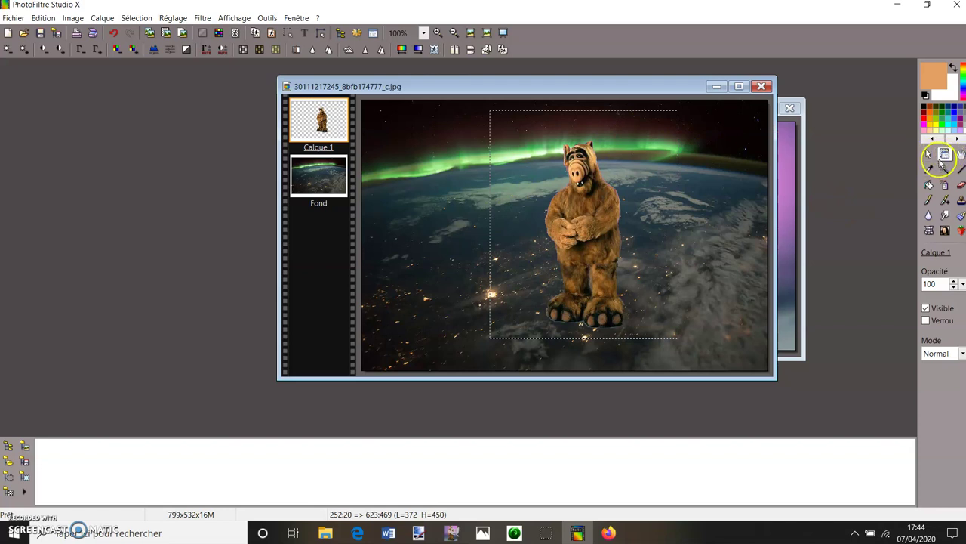
left_click(578, 207)
left_click_drag(600, 197, 529, 195)
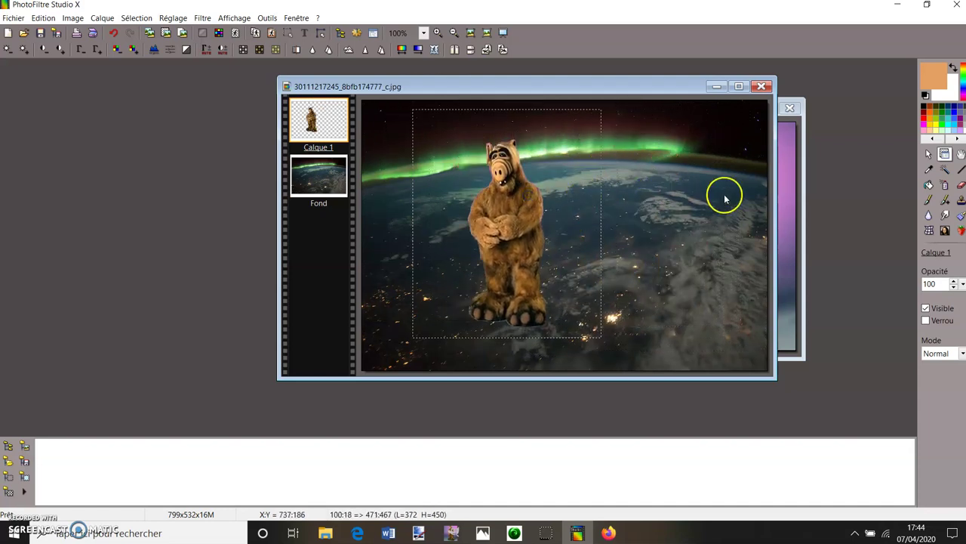
left_click(698, 217)
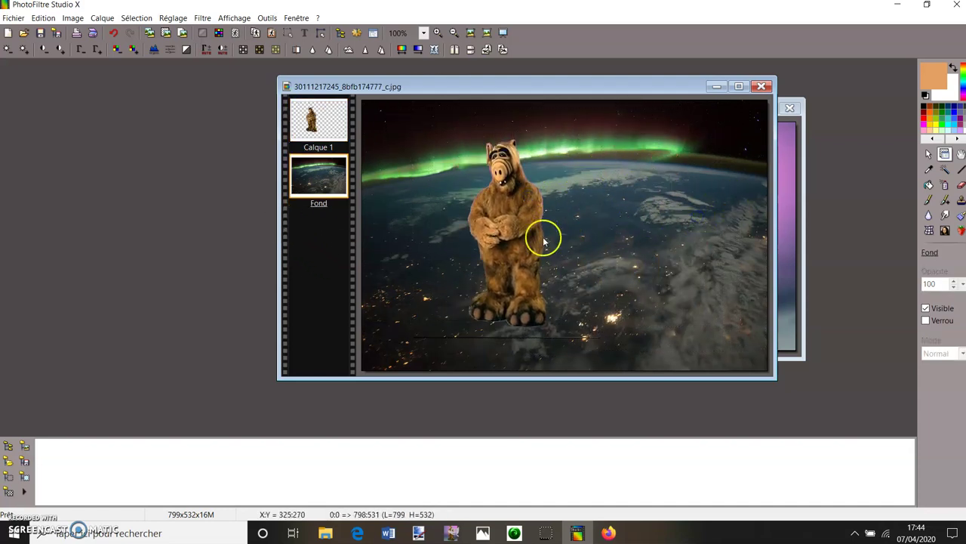
left_click(929, 154)
left_click(561, 206)
left_click_drag(511, 222, 519, 261)
left_click(495, 225)
left_click_drag(495, 226, 559, 350)
left_click(956, 155)
left_click(944, 156)
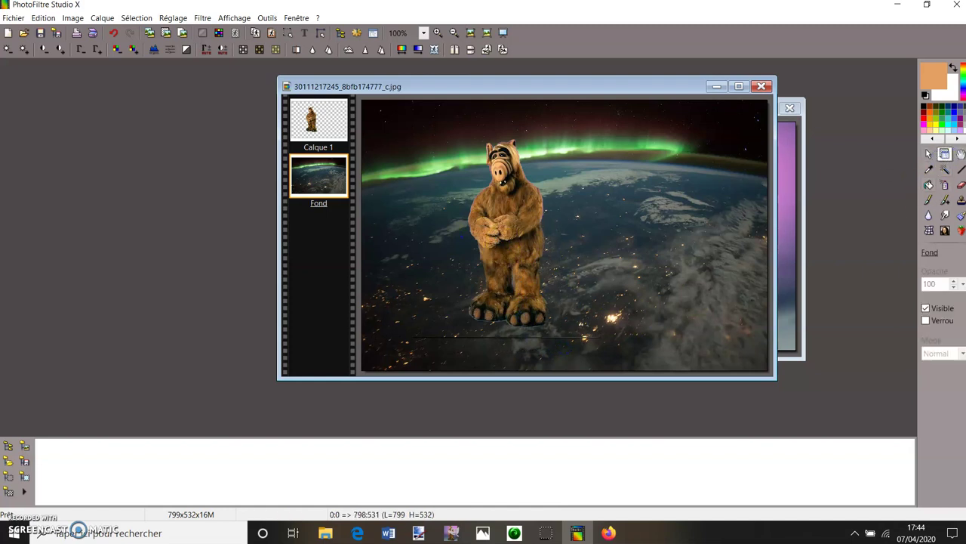
Step: Shrink the character layer proportionally to about 227 × 275 px and place it left of centre over the Earth
left_click(475, 237)
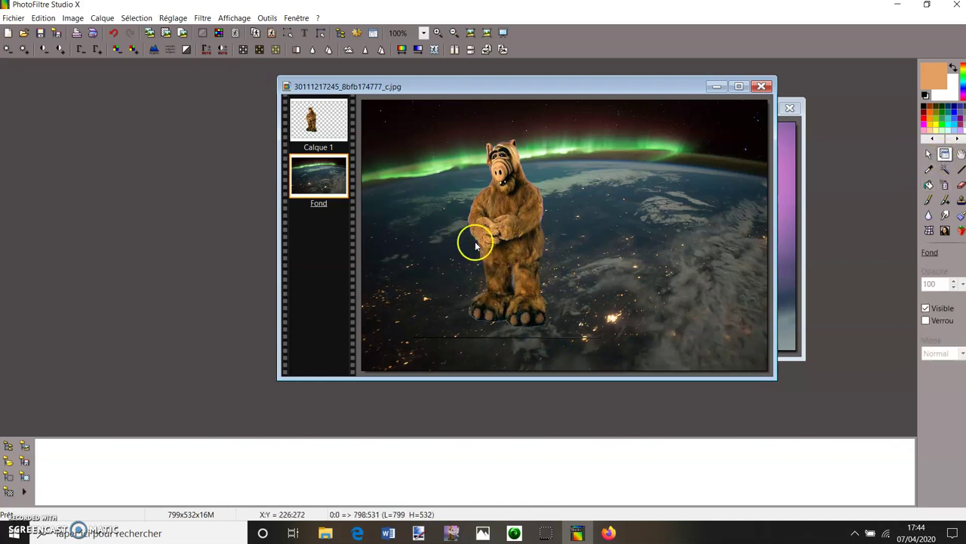
left_click_drag(519, 220, 546, 220)
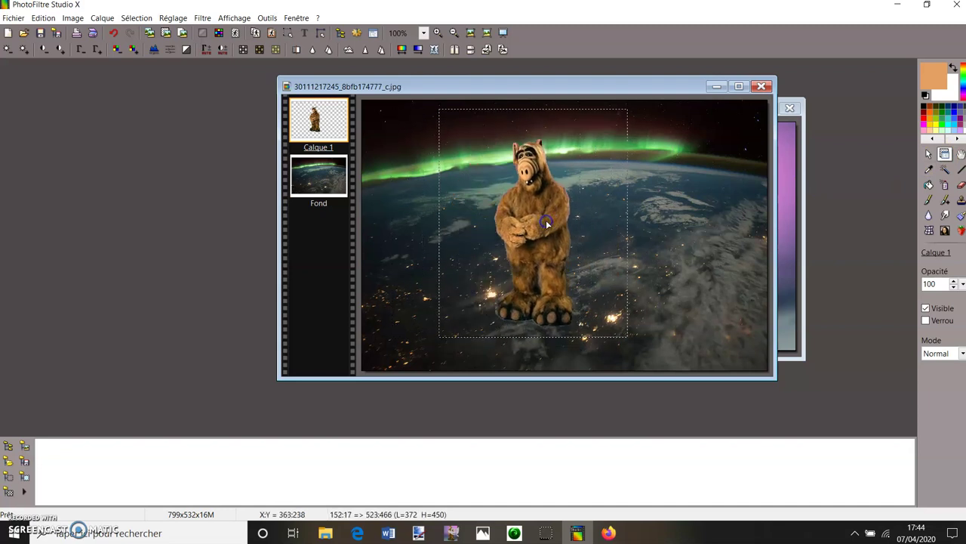
right_click(332, 123)
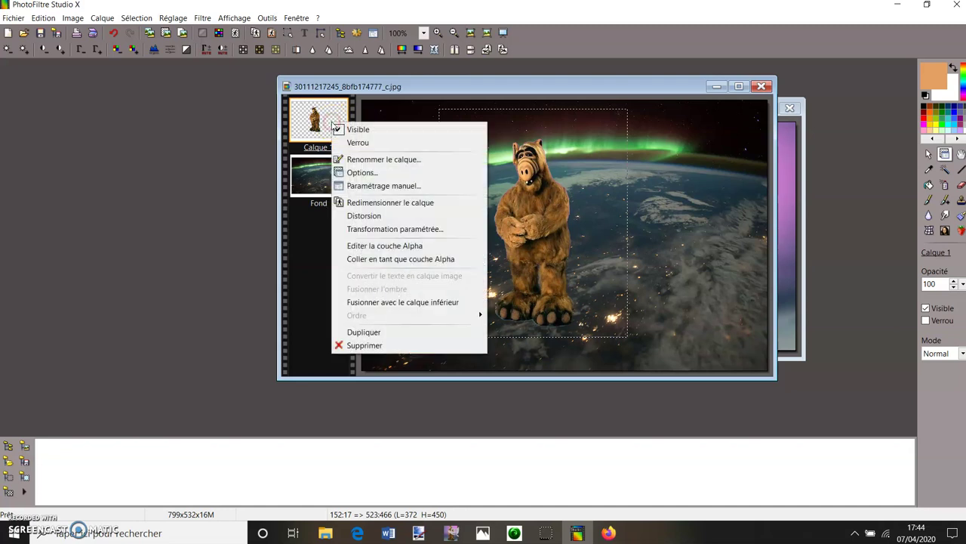
left_click(374, 203)
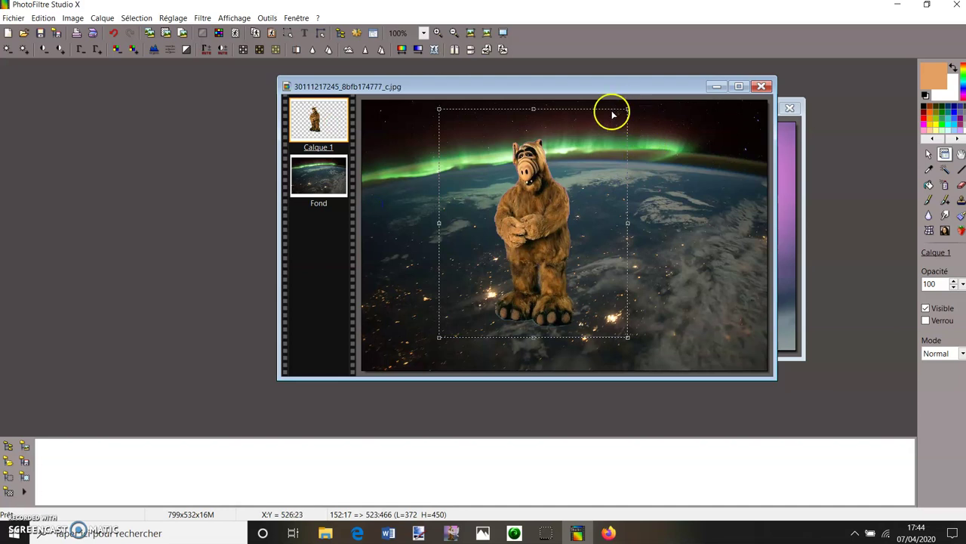
left_click_drag(627, 109, 570, 154)
left_click_drag(521, 243, 558, 213)
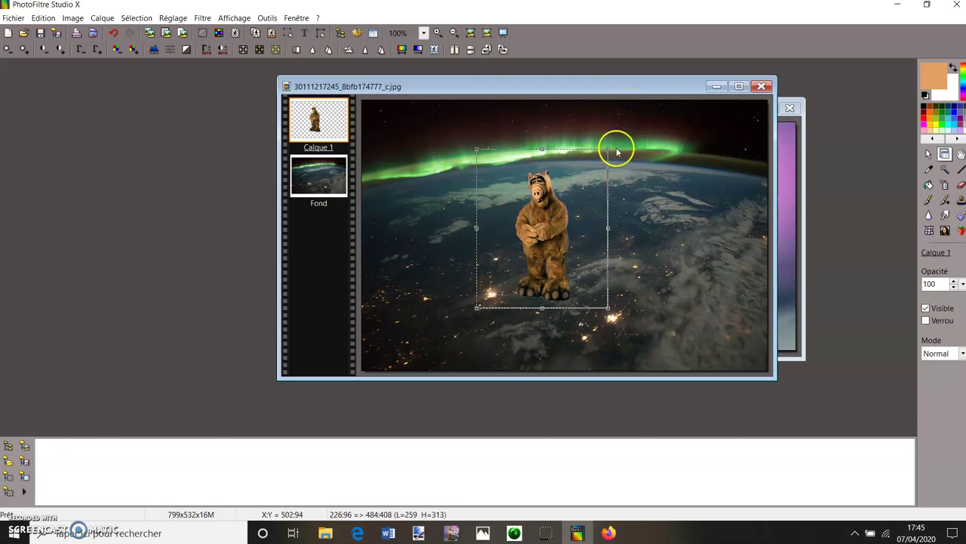
left_click_drag(609, 154, 601, 158)
left_click_drag(539, 244, 491, 229)
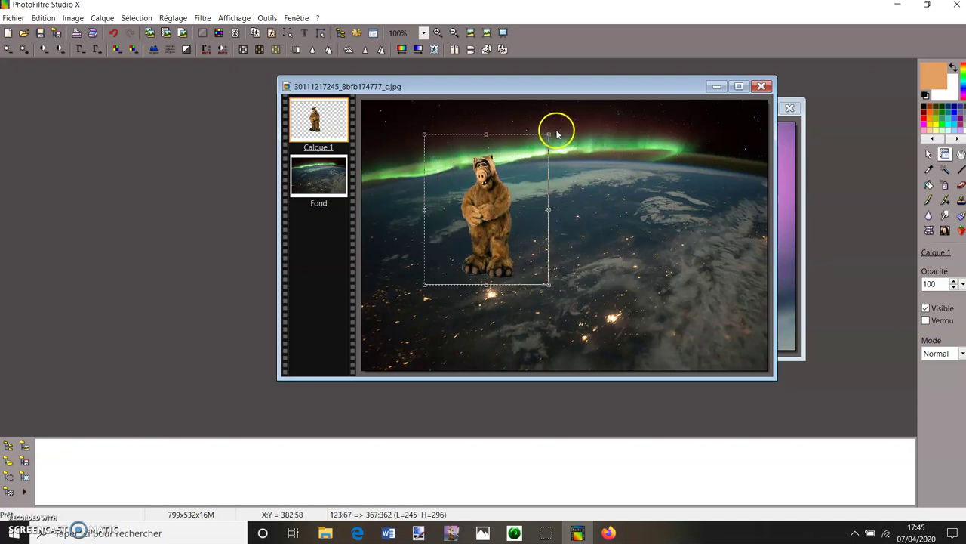
left_click_drag(550, 136, 543, 142)
left_click_drag(496, 190, 492, 204)
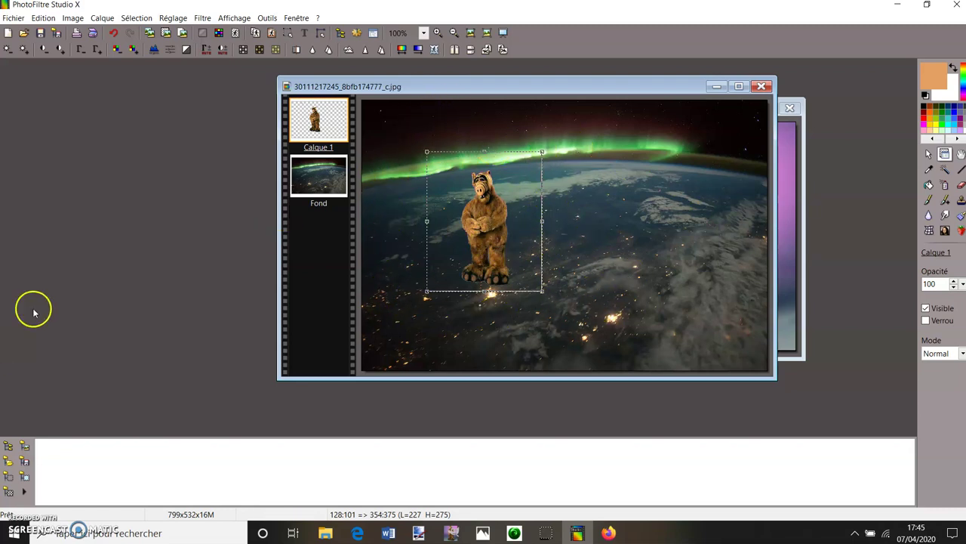
left_click(504, 223)
left_click(600, 200)
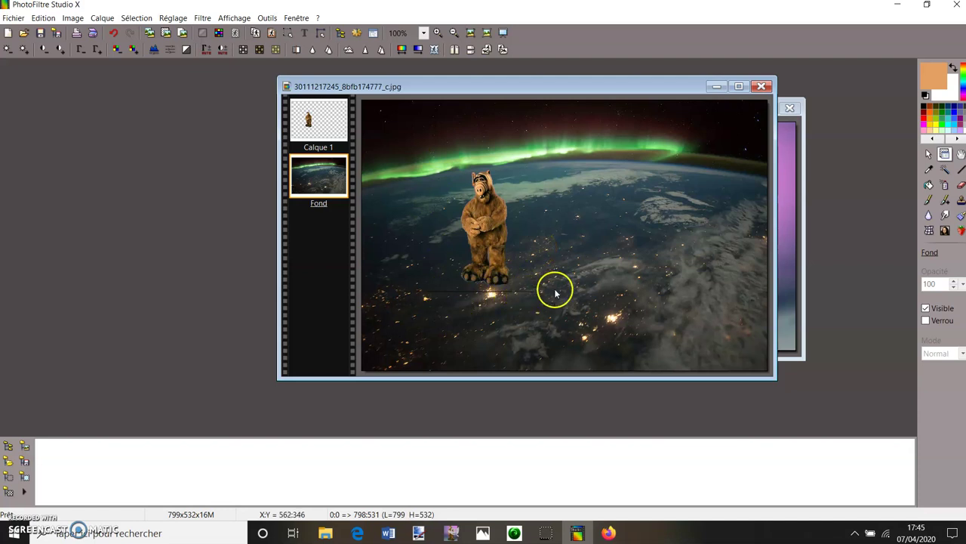
Step: Erase the thin dark line beneath the character's feet on the Calque 1 layer
left_click(960, 184)
left_click_drag(432, 296, 464, 296)
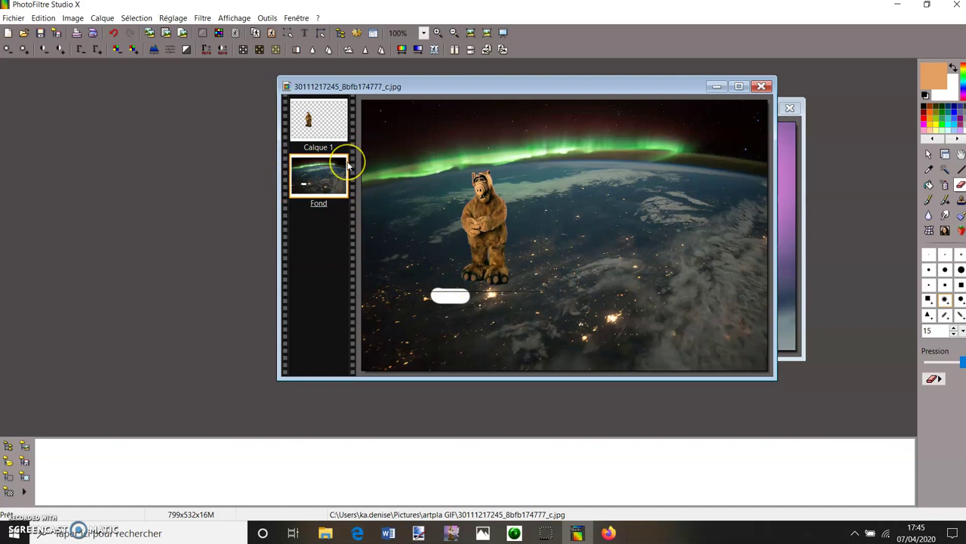
key("ctrl+z")
left_click(323, 121)
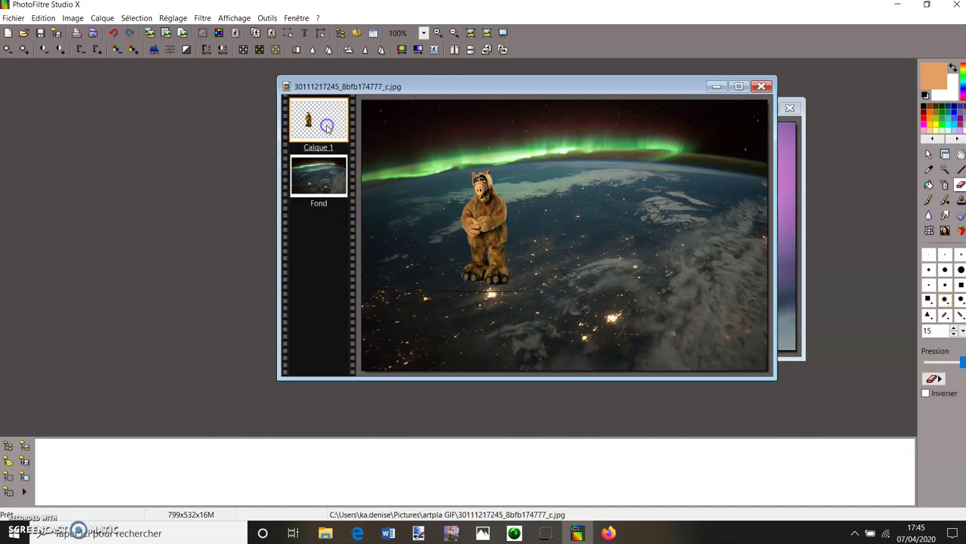
left_click_drag(452, 295, 499, 292)
left_click_drag(394, 292, 384, 292)
Step: Open the glowing-dust-explosion image from the artpla GIF folder and move its window clear of the Earth image
left_click(16, 19)
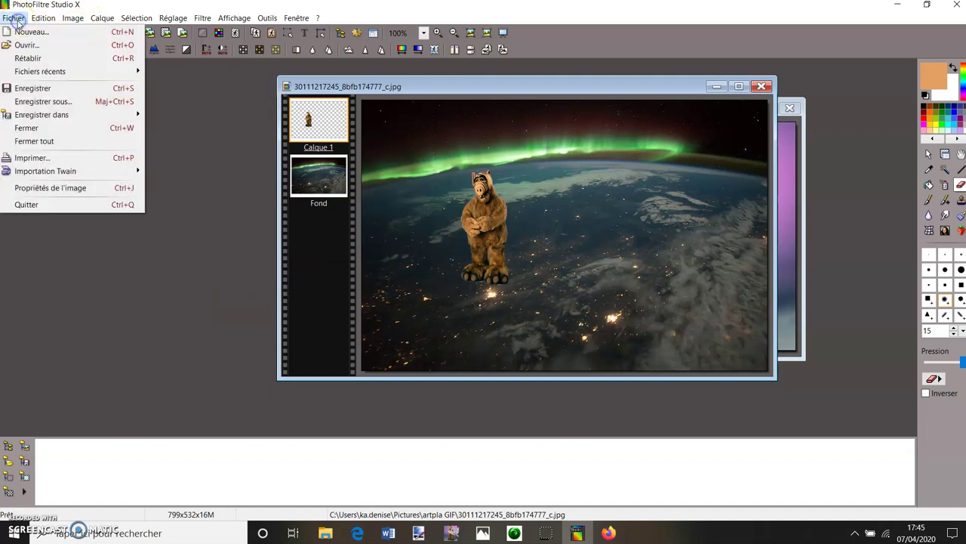
left_click(28, 45)
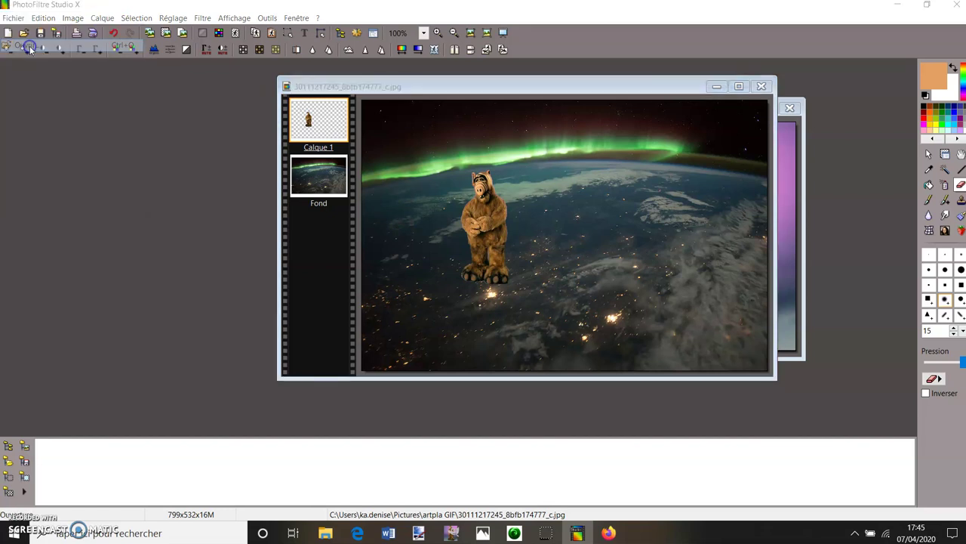
left_click(140, 132)
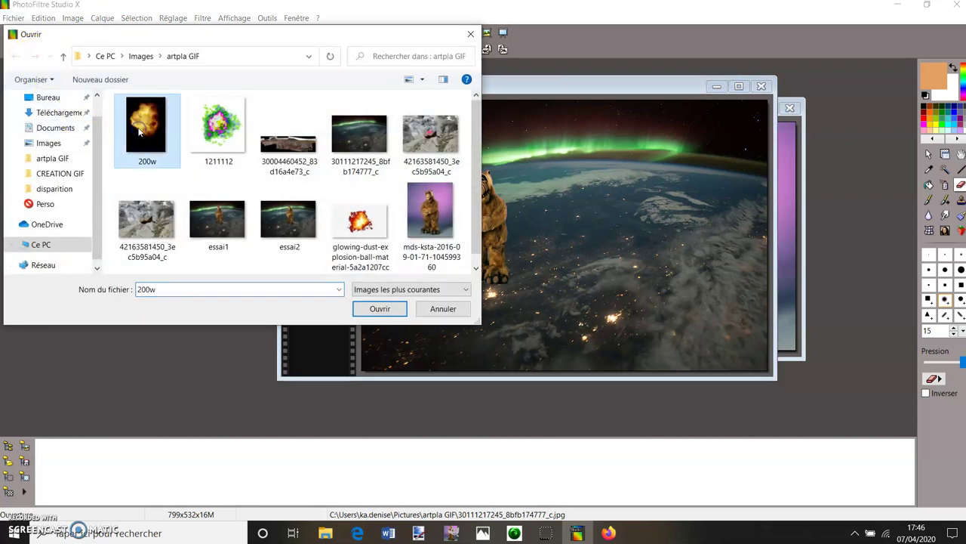
left_click(371, 226)
left_click(377, 309)
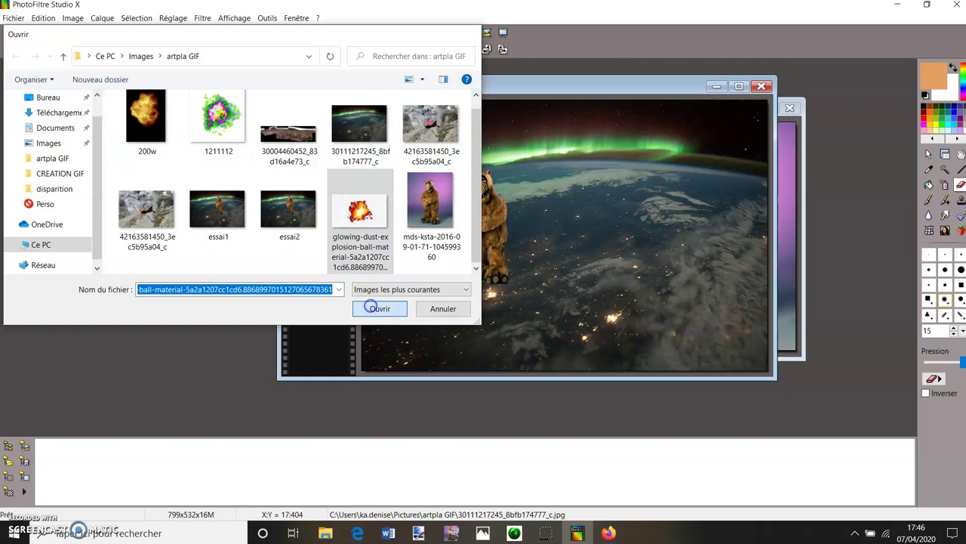
left_click_drag(324, 101, 306, 74)
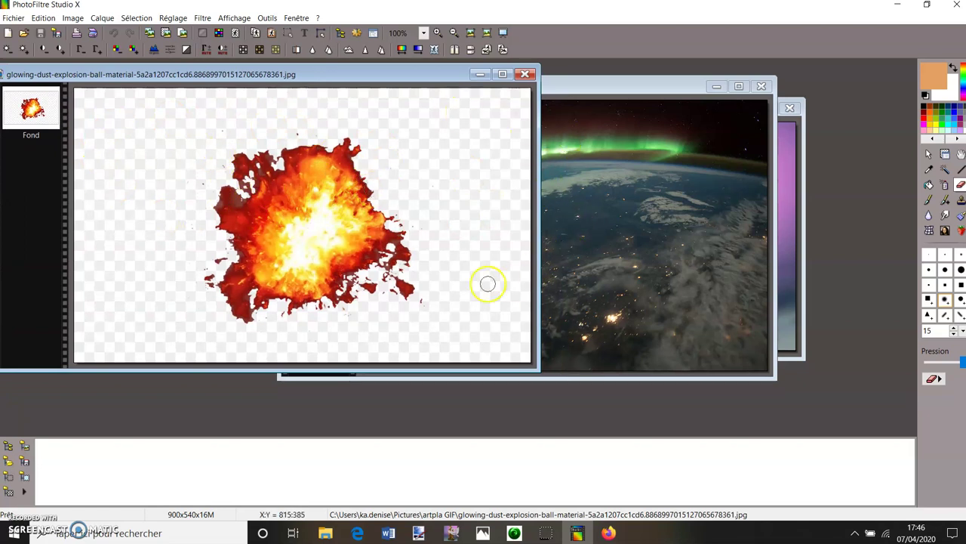
Step: Copy a rectangular area of about 553 × 423 px around the explosion and paste it as a new layer in the Earth image
left_click(929, 153)
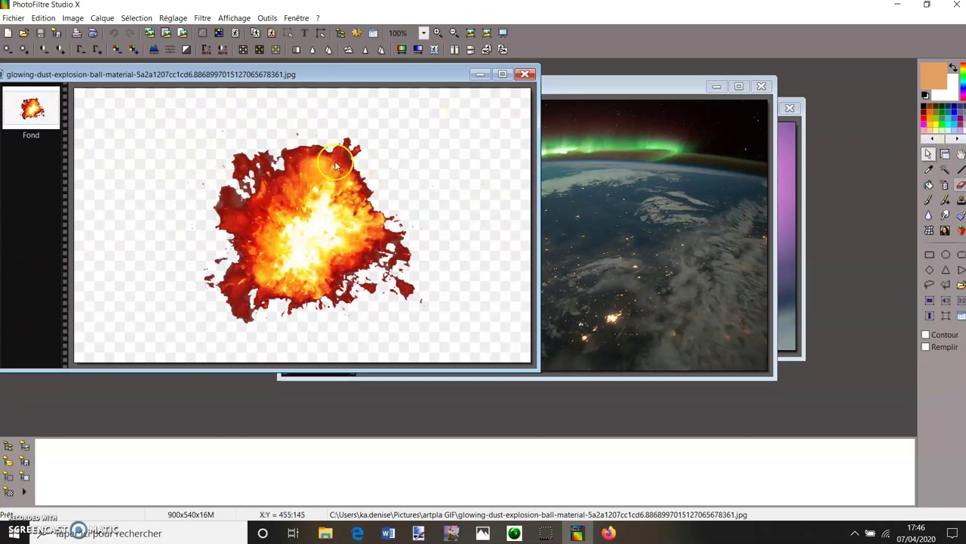
left_click_drag(174, 119, 453, 332)
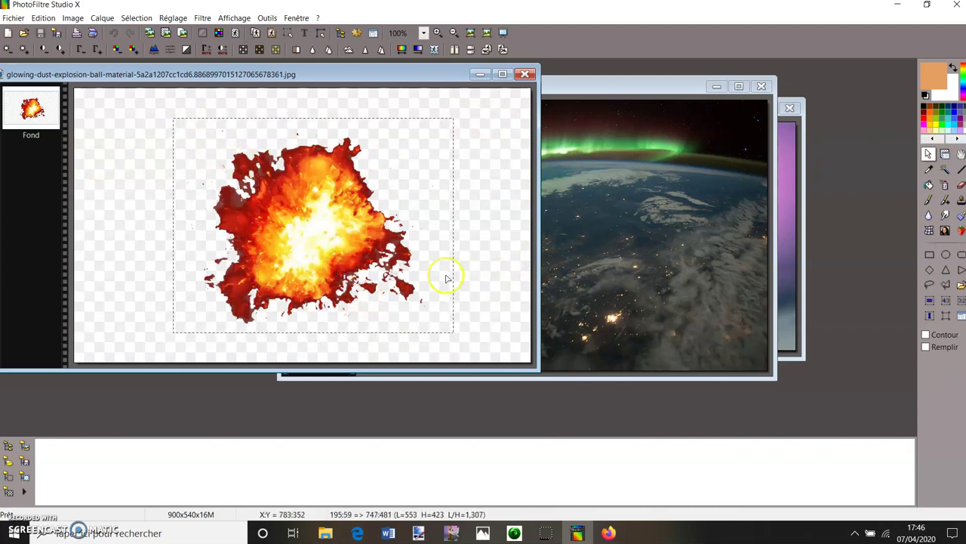
left_click(627, 85)
left_click_drag(466, 90, 465, 88)
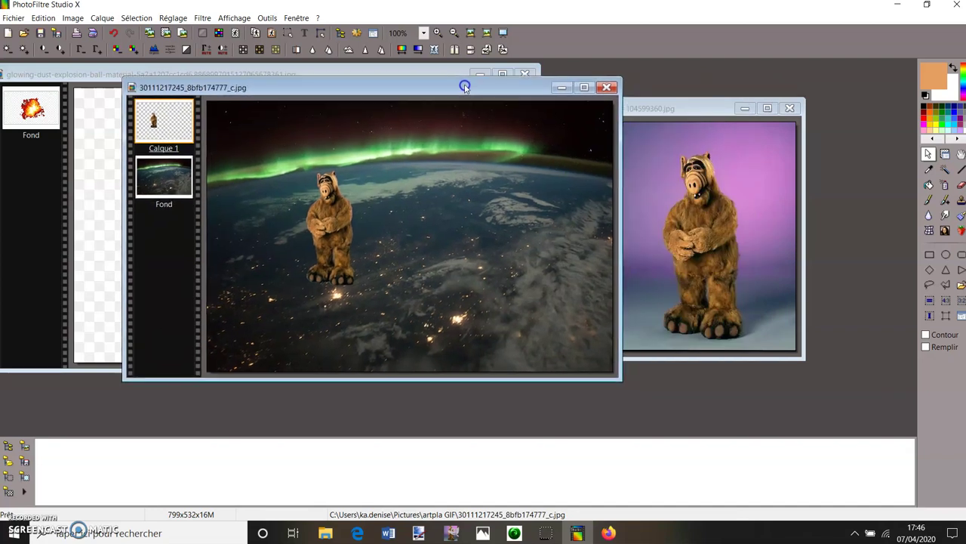
key("ctrl+v")
left_click(467, 126)
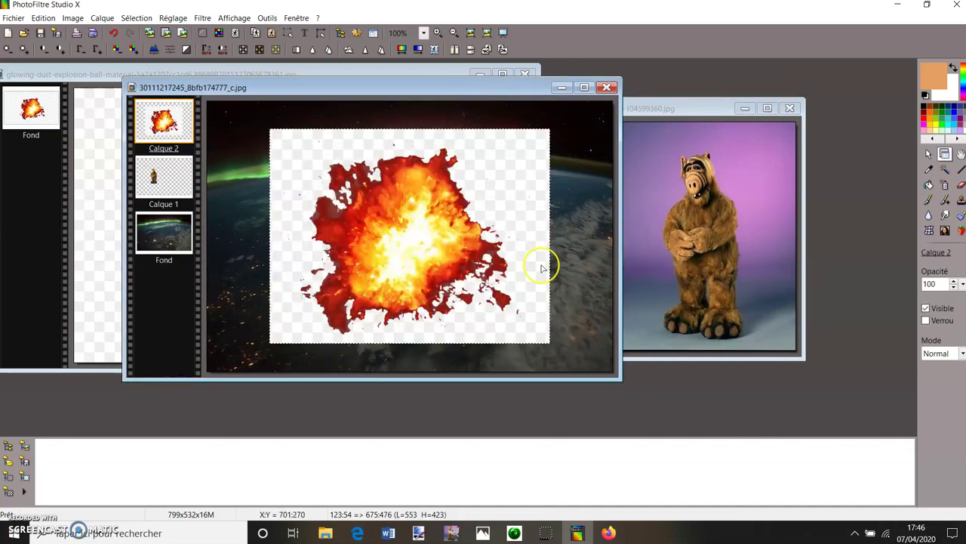
Step: Select the checkered background around the pasted explosion with the magic wand at tolerance 50 and delete it
left_click(948, 169)
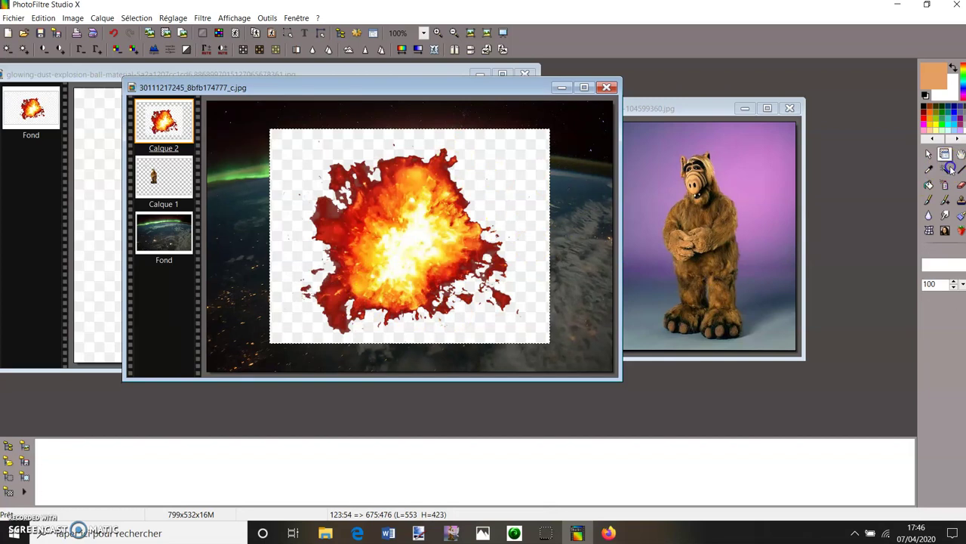
left_click(301, 171)
left_click(496, 154)
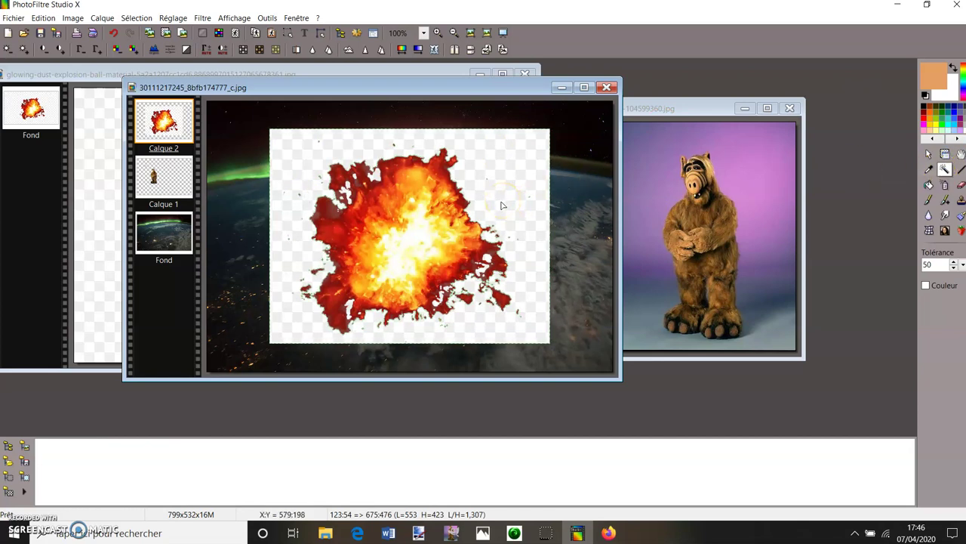
key("Delete")
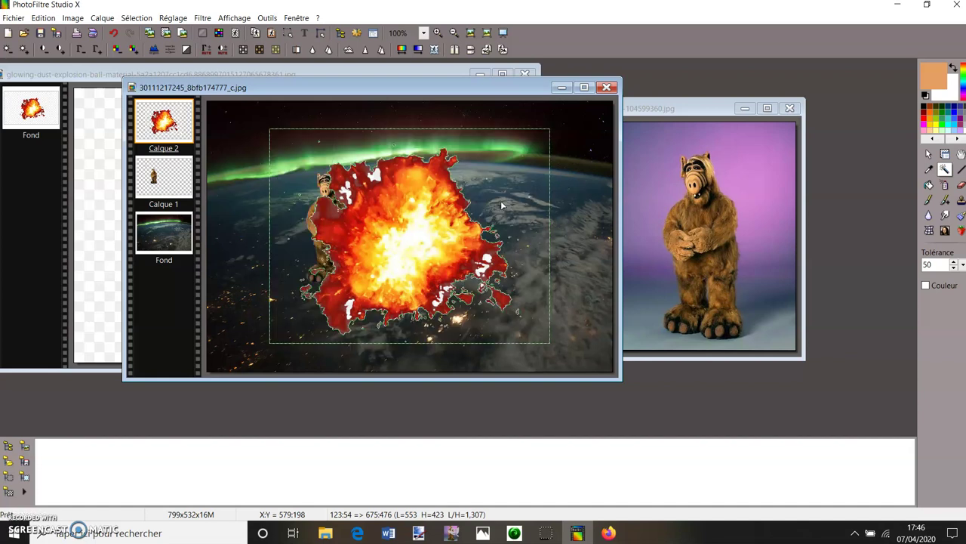
Step: Remove white patches inside the explosion's upper-left, lower-left and right parts by selecting each with the magic wand and deleting it
left_click(381, 174)
left_click_drag(369, 179, 377, 176)
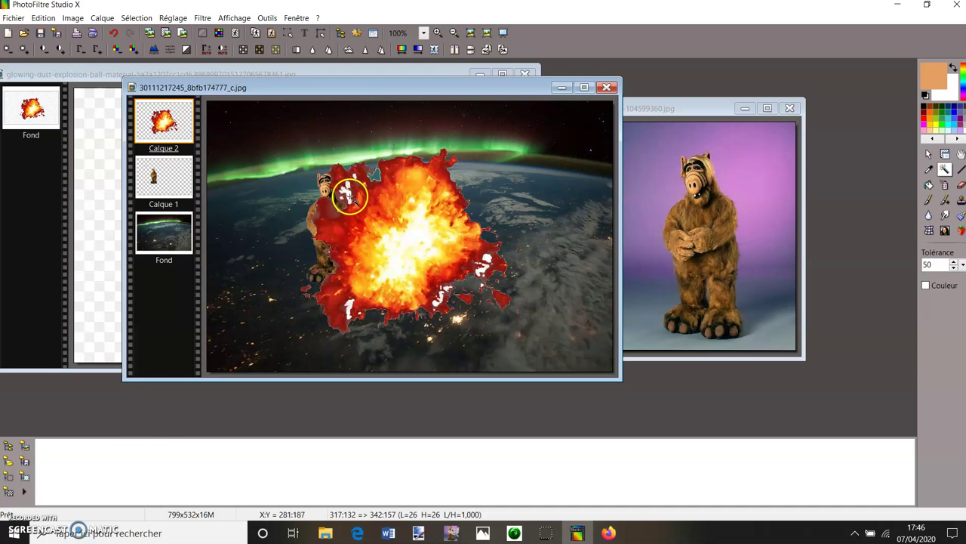
left_click(345, 195)
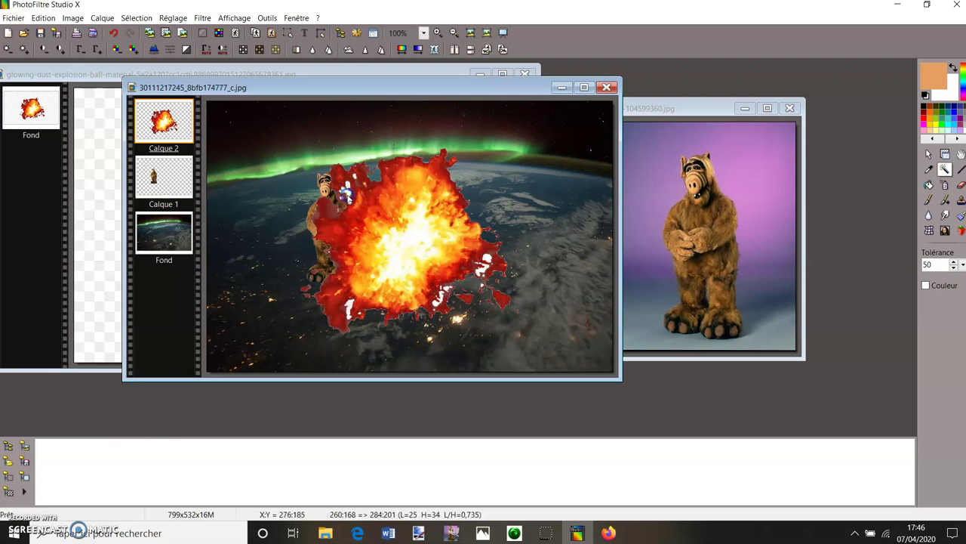
left_click(350, 311)
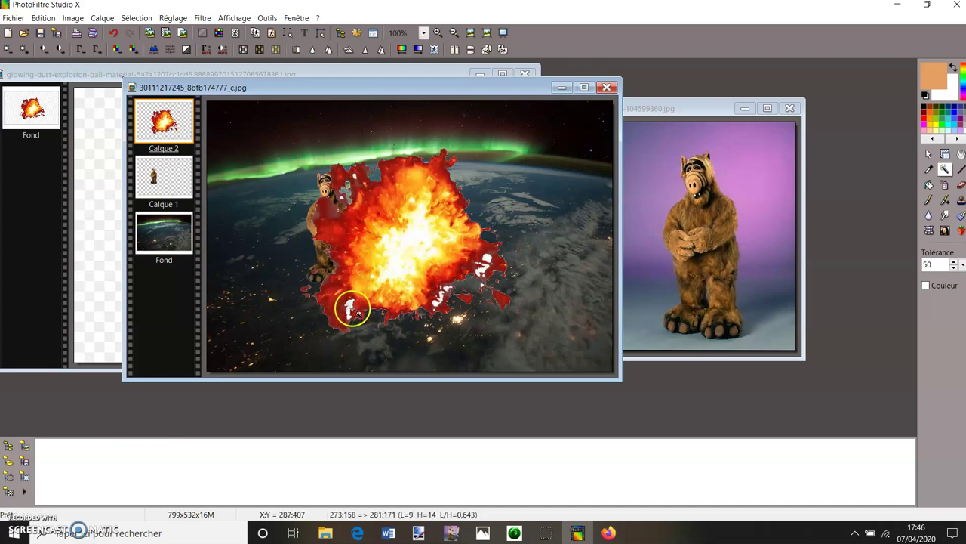
left_click(488, 259)
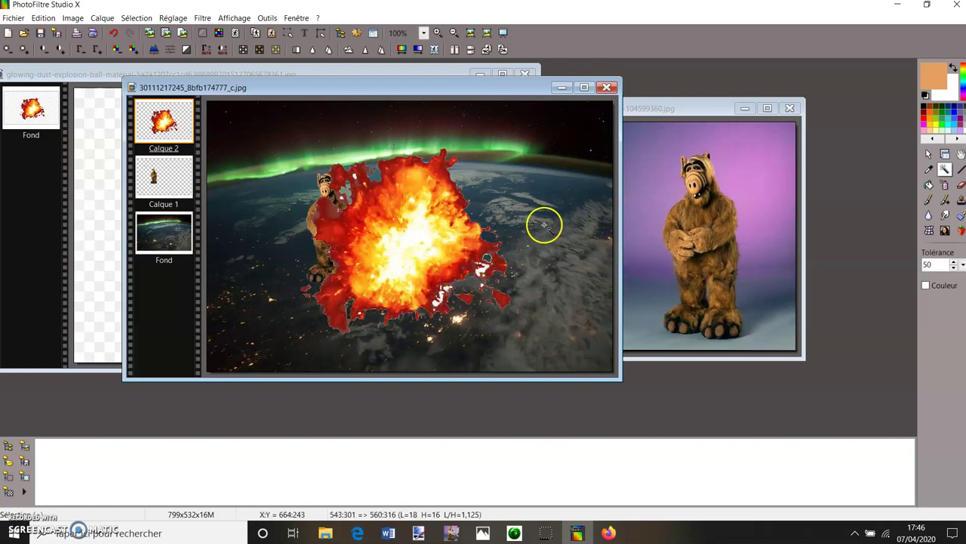
Step: Scale the explosion layer Calque 2 down to about 400 × 306 px and position it over the character
left_click(930, 153)
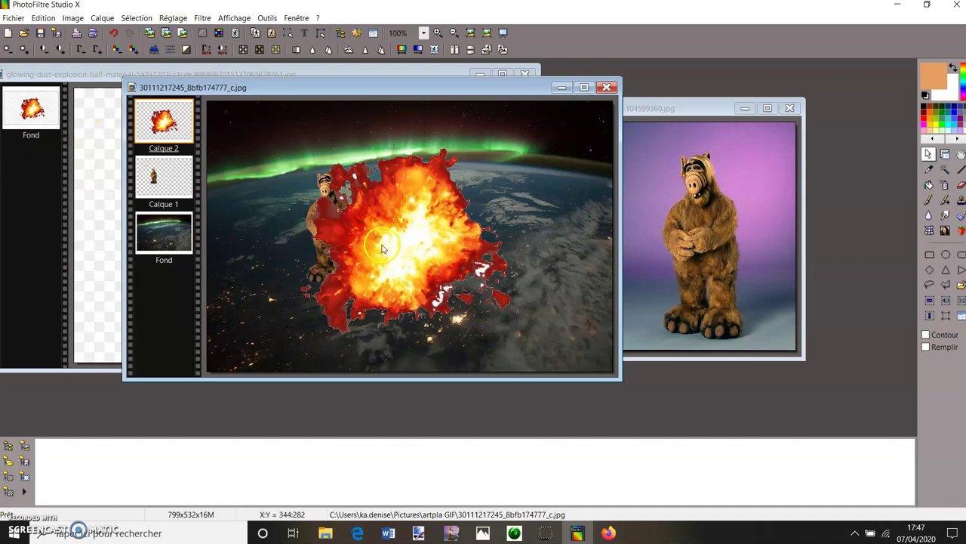
left_click_drag(346, 200, 419, 237)
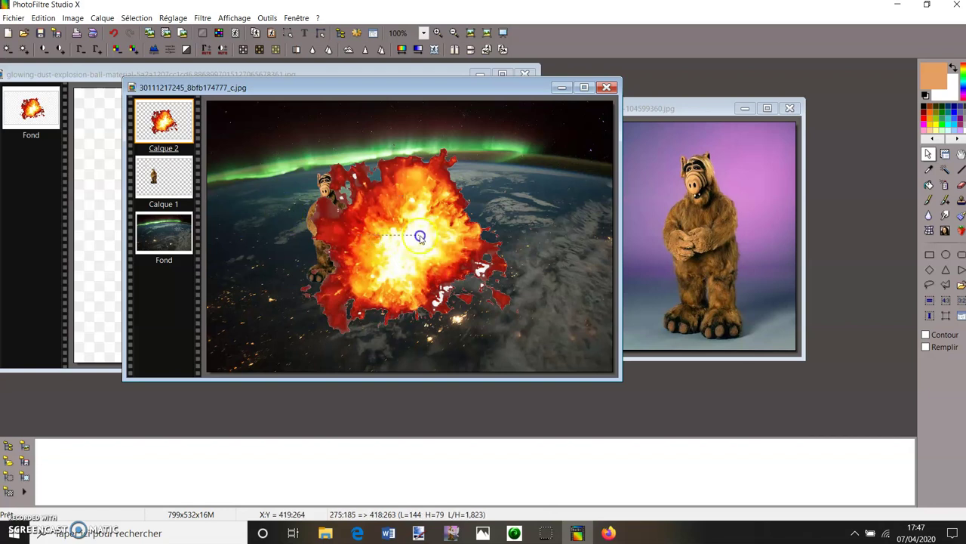
right_click(157, 126)
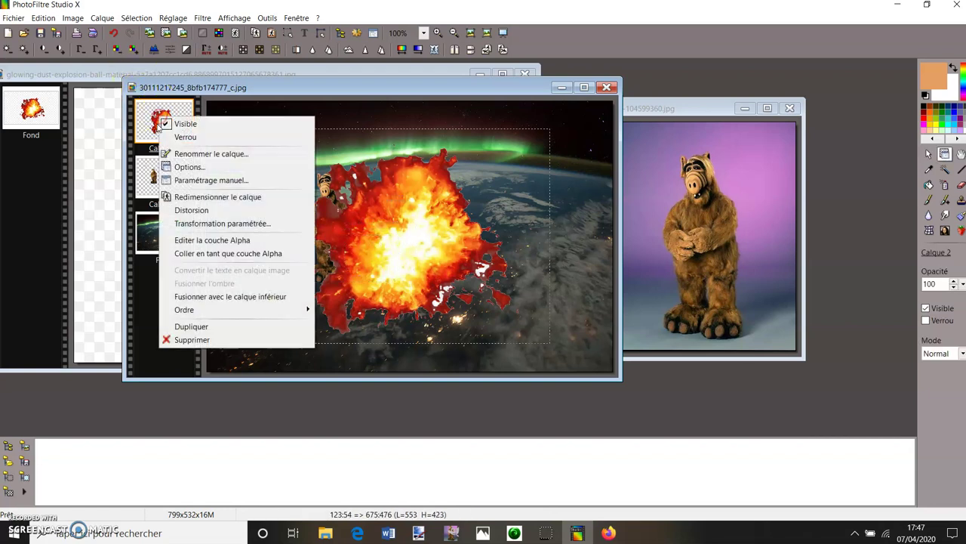
left_click(204, 196)
left_click_drag(554, 133, 458, 182)
mouse_move(339, 215)
left_mouse_down()
mouse_move(334, 206)
mouse_move(342, 210)
left_mouse_up()
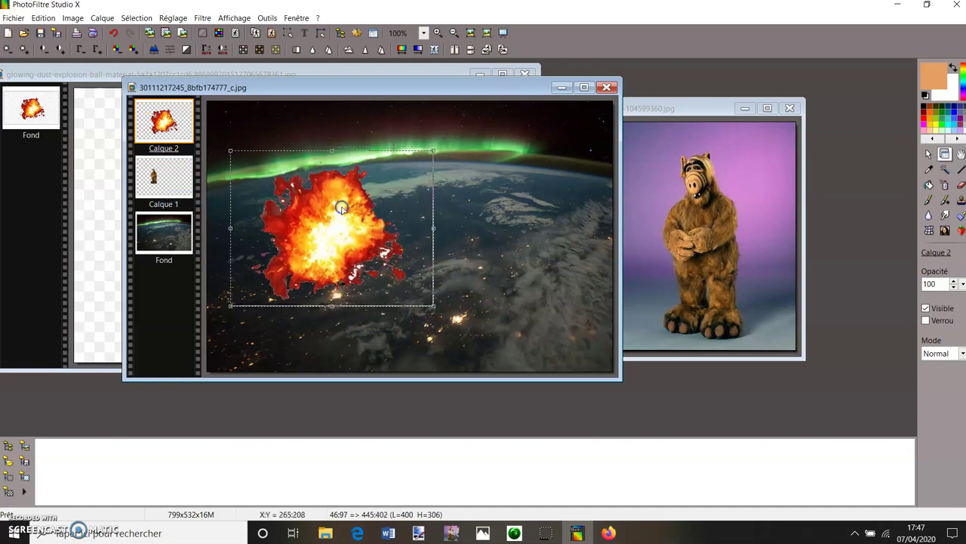
double_click(324, 242)
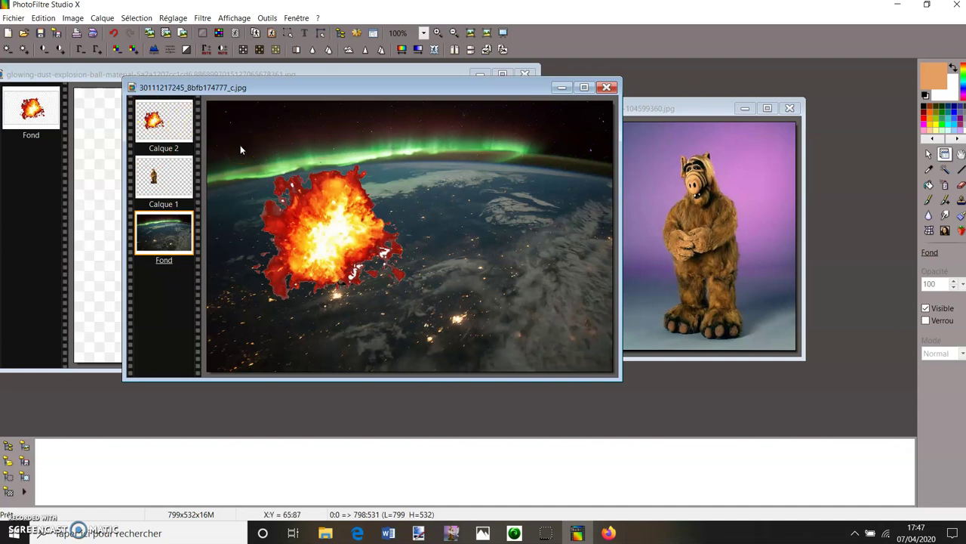
Step: Close the source images of the explosion and the character
left_click(525, 73)
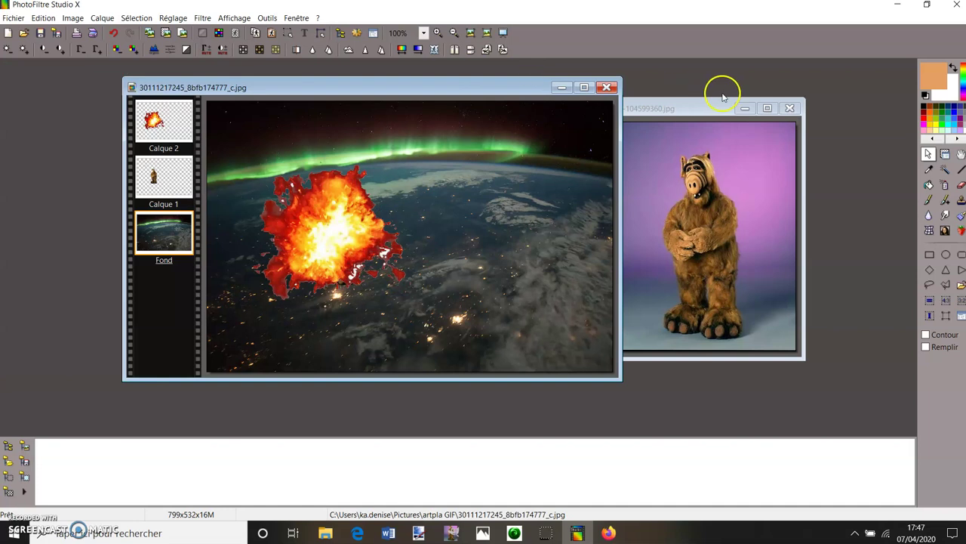
left_click(789, 108)
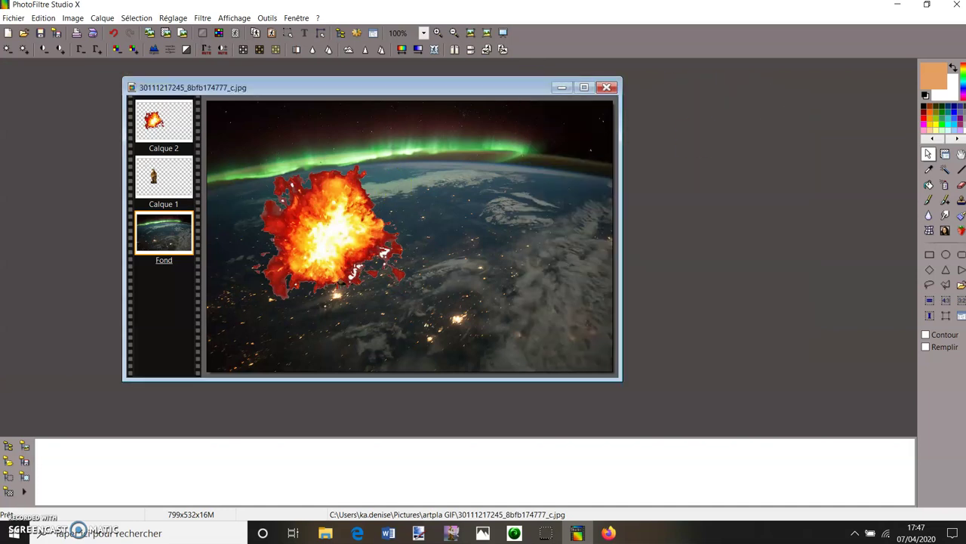
Step: Set up a looping animated GIF with the optimised palette and a 20/100 s frame duration, preview it, and close the older preview page
left_click(268, 18)
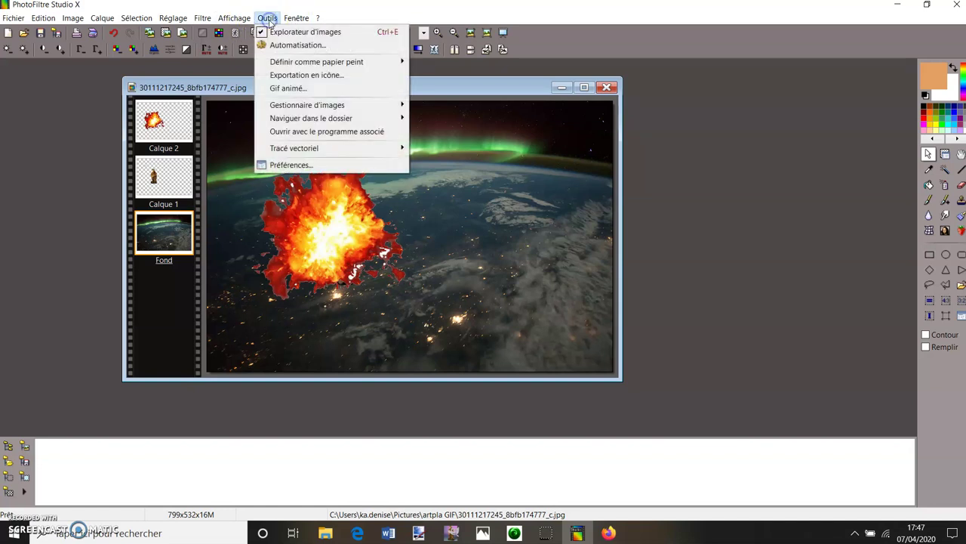
left_click(277, 89)
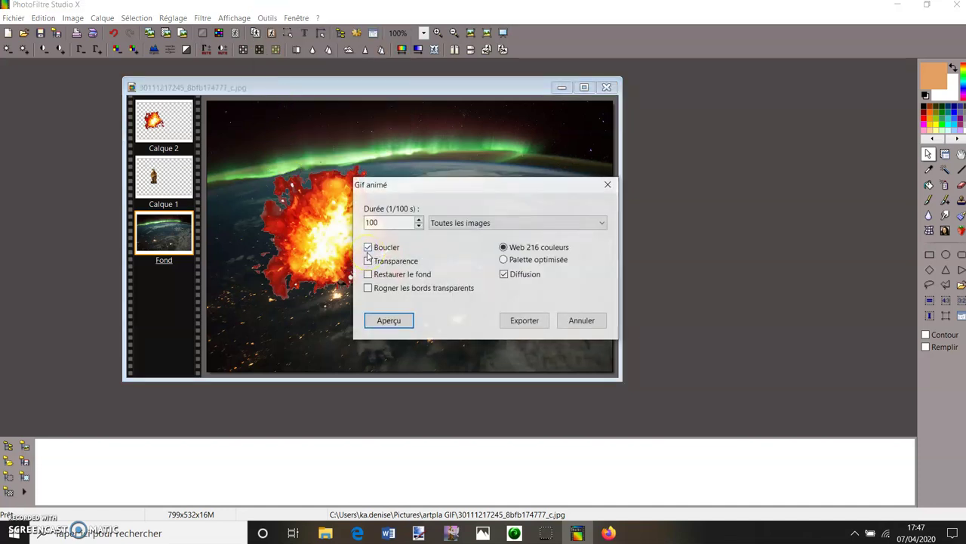
left_click(504, 260)
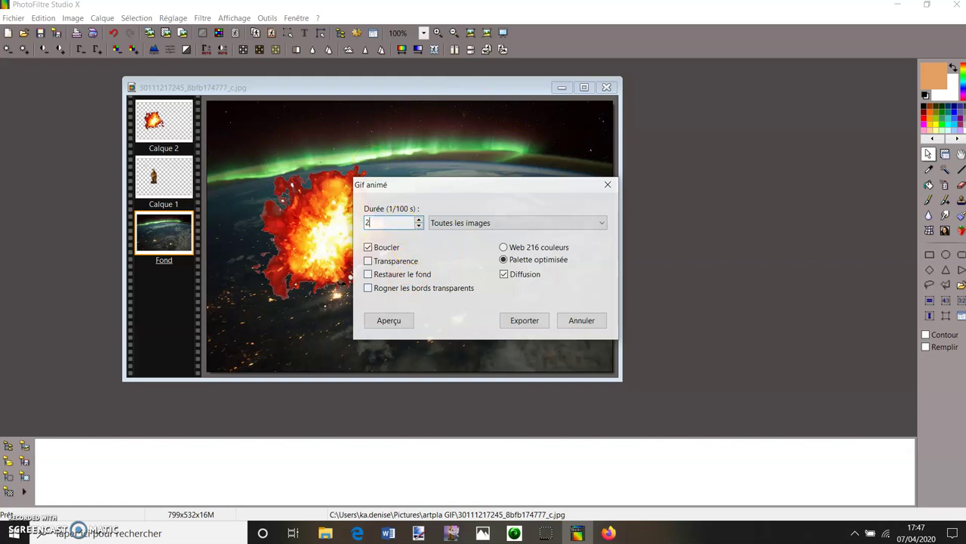
left_click(392, 320)
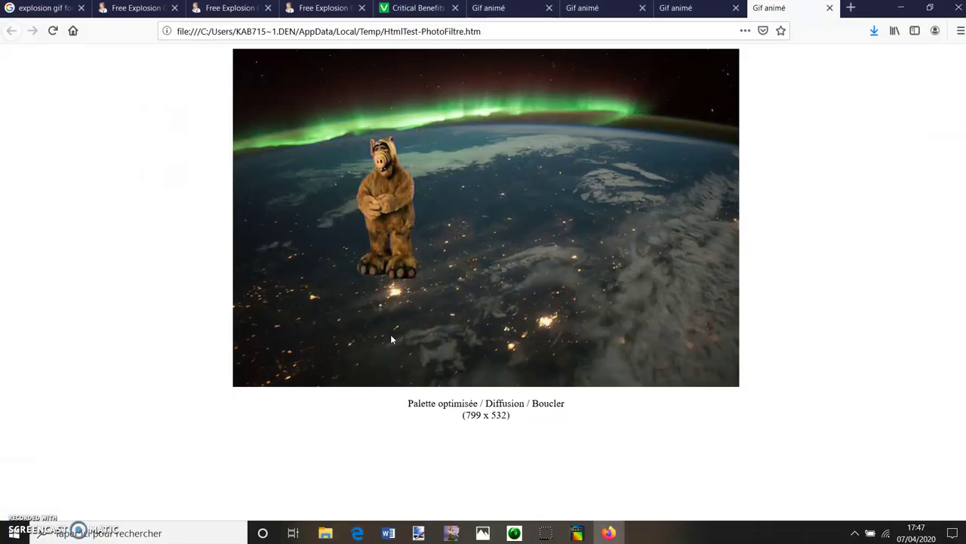
left_click(694, 10)
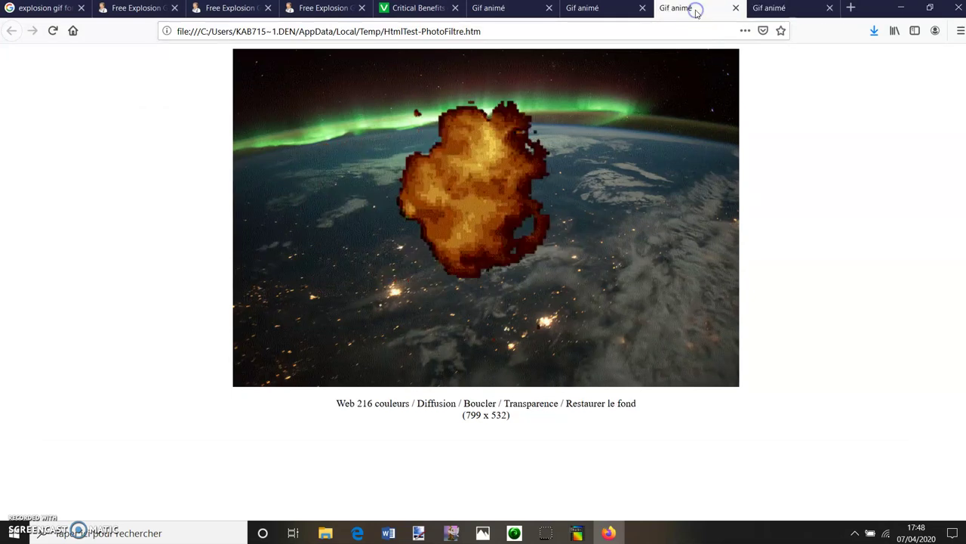
left_click(739, 9)
left_click(901, 7)
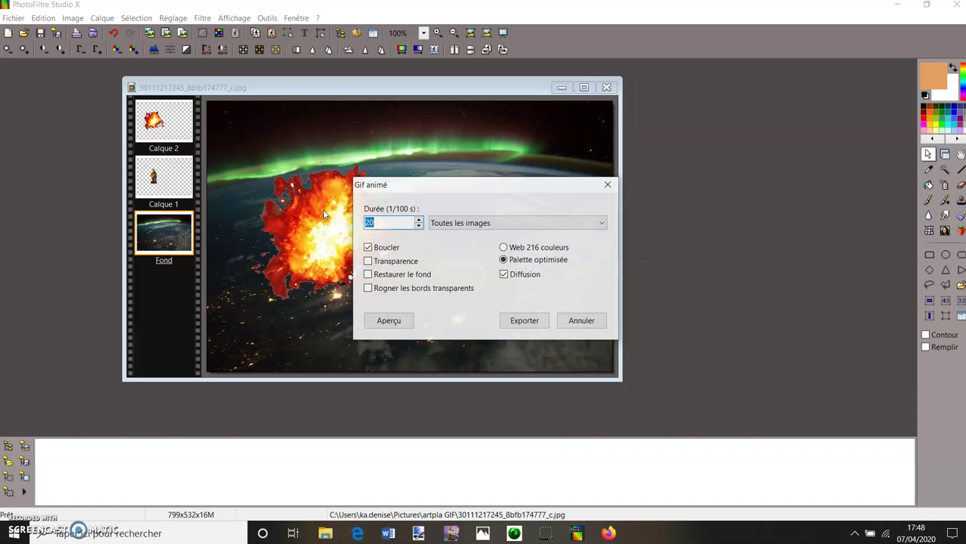
Step: Preview the animated GIF in the browser with a 30/100 s frame duration, and preview it once more after adjusting the duration
left_click(390, 320)
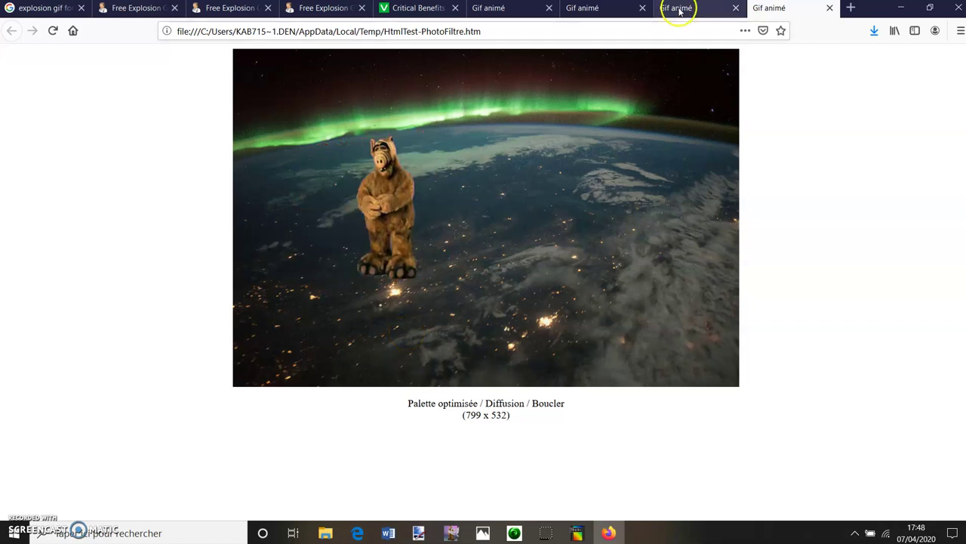
left_click(574, 535)
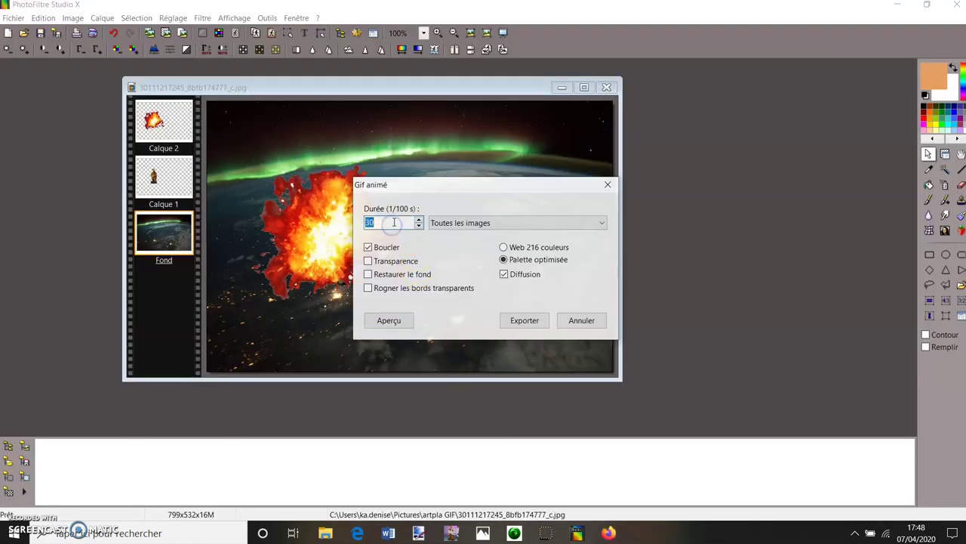
left_click(387, 320)
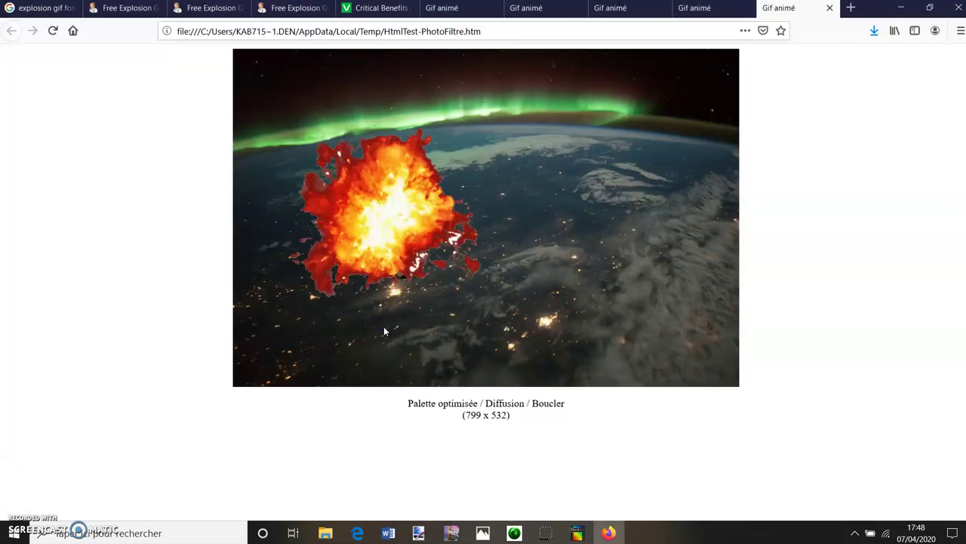
Step: Export the animation as a GIF named "essai alf explosion" in the artpla GIF folder
left_click(575, 533)
left_click(525, 320)
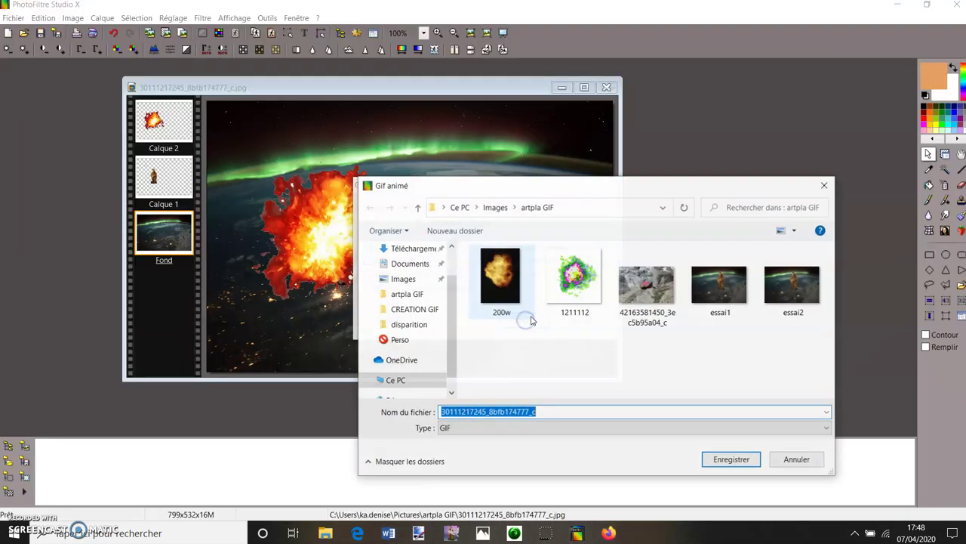
left_click(405, 297)
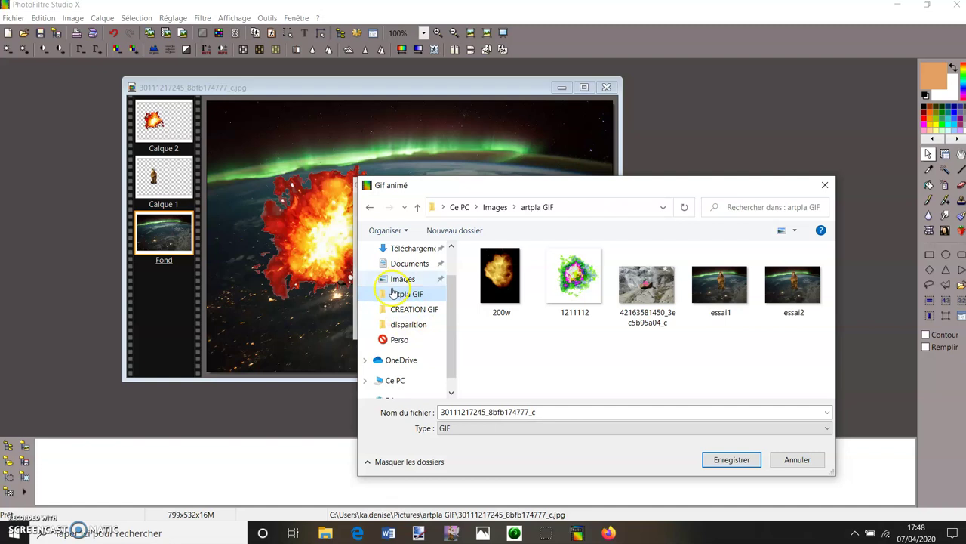
left_click(411, 287)
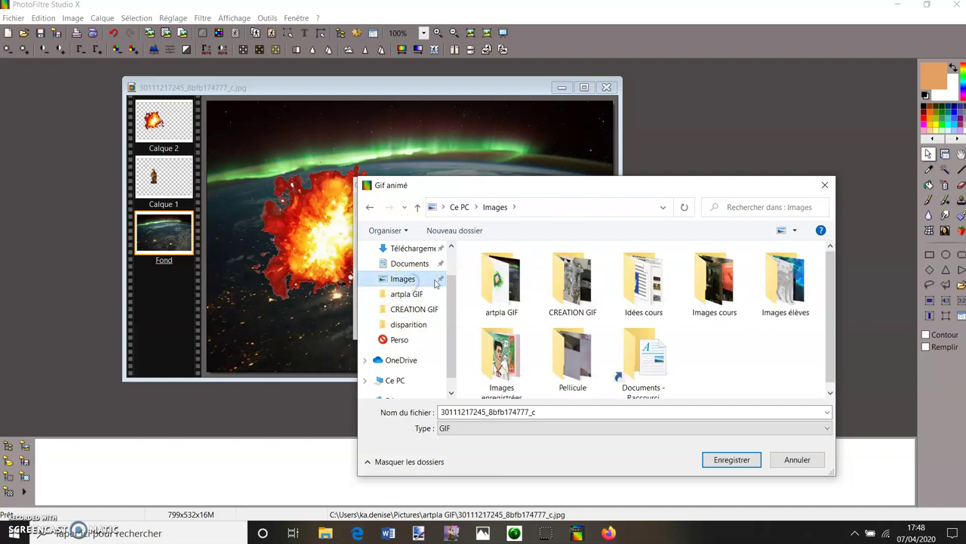
double_click(487, 290)
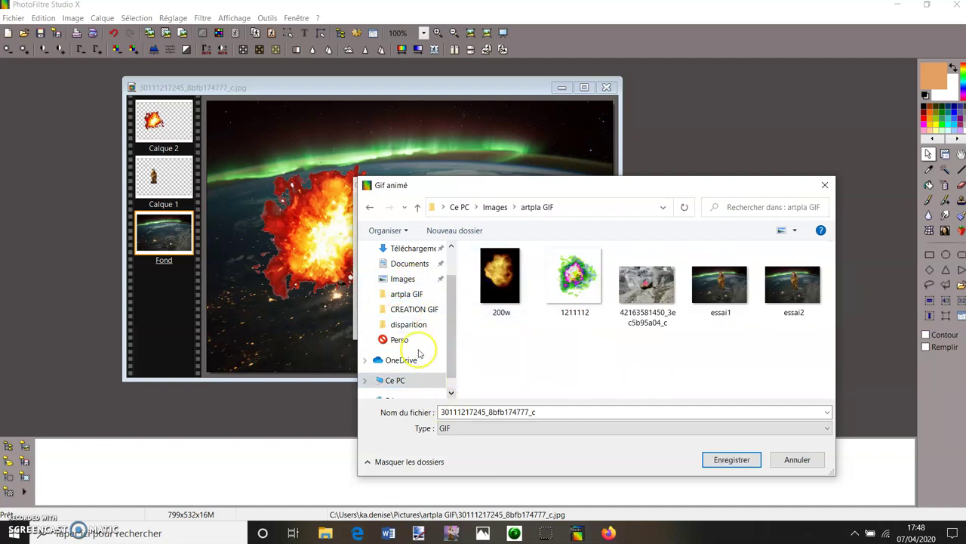
left_click(527, 411)
double_click(526, 412)
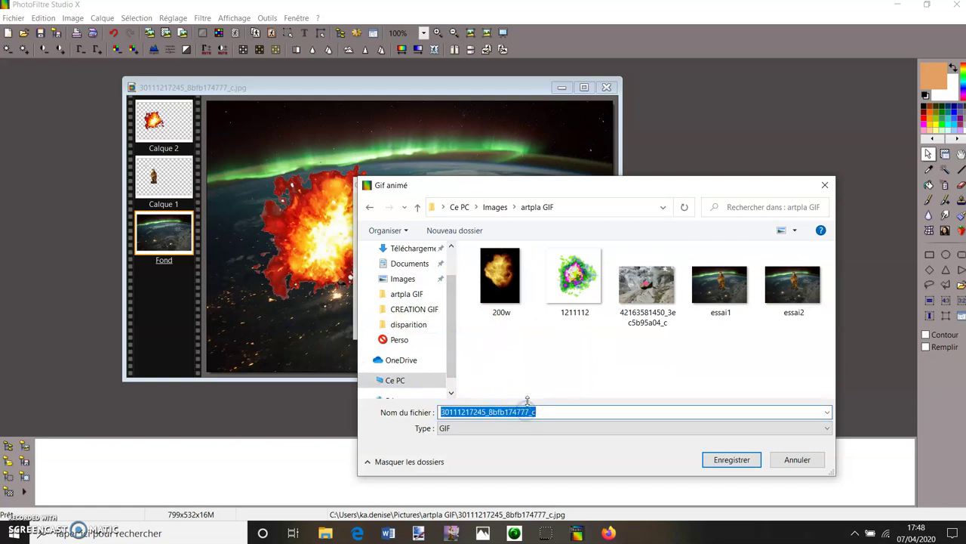
type("essai alf explosion")
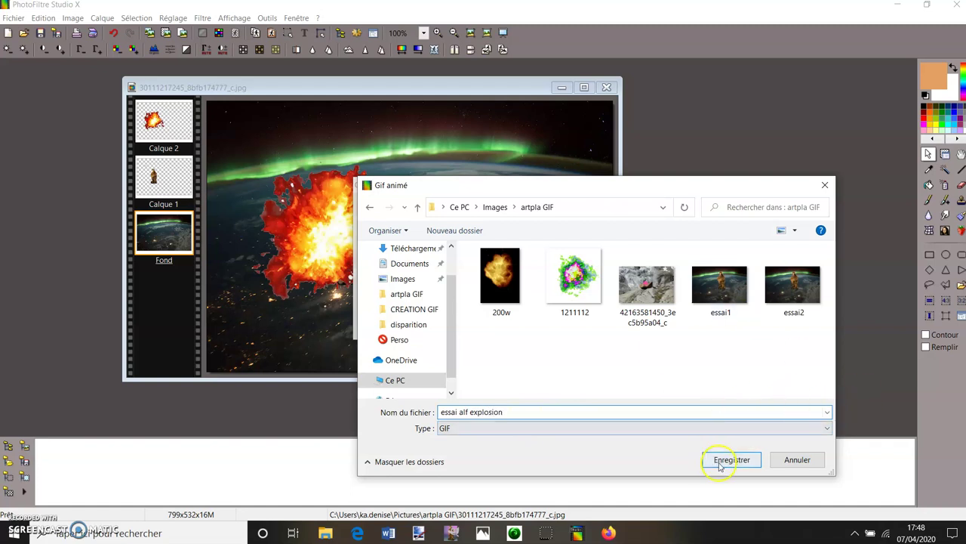
left_click(729, 459)
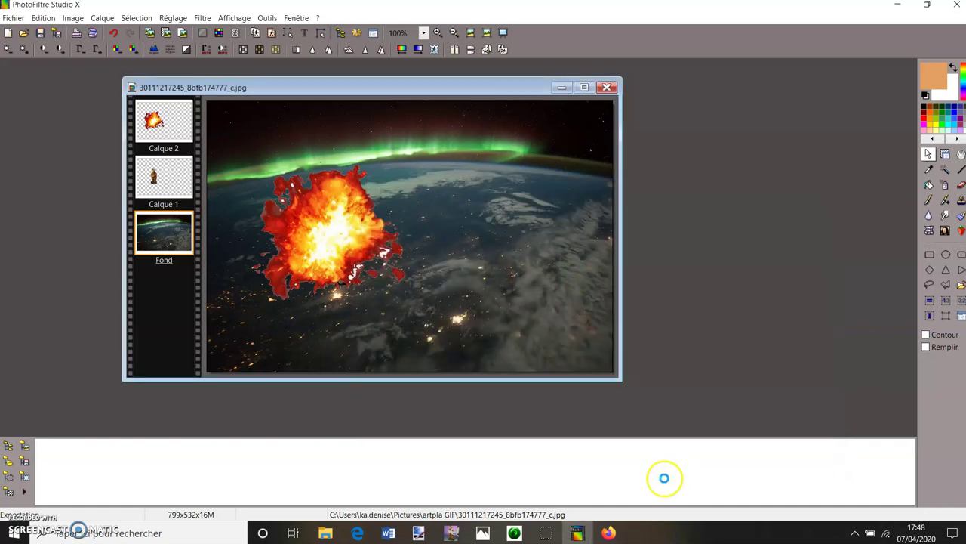
Step: Play the exported essai alf explosion GIF from the artpla GIF folder, and return to the layered image
left_click(326, 533)
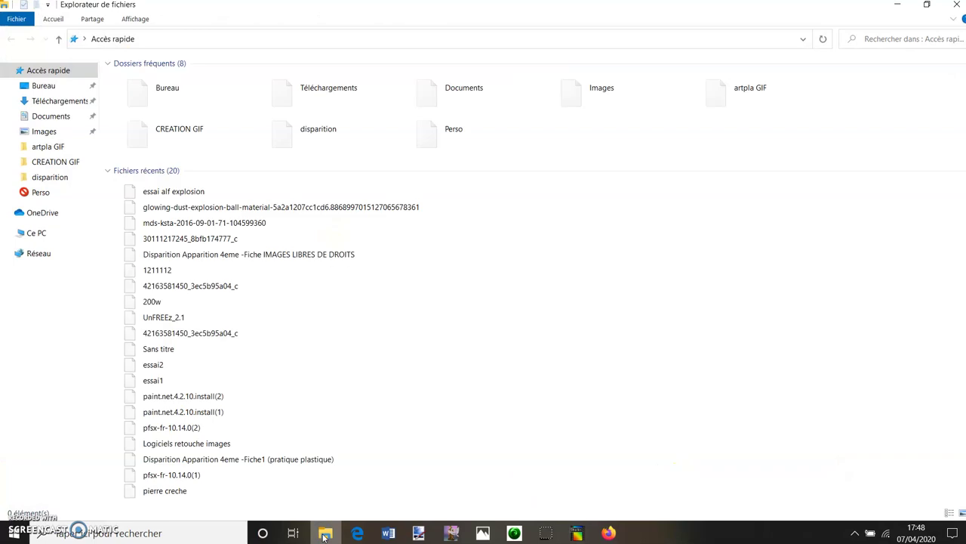
left_click(59, 147)
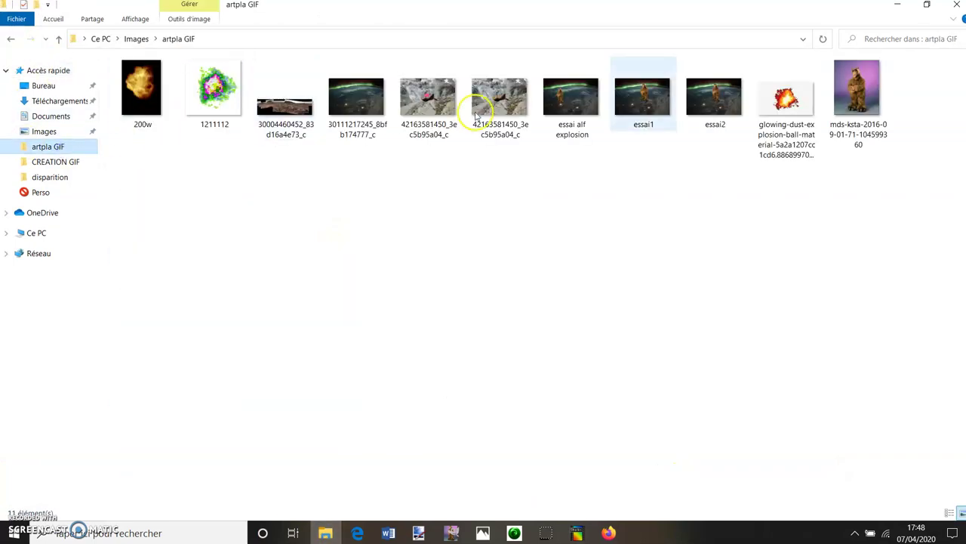
double_click(574, 104)
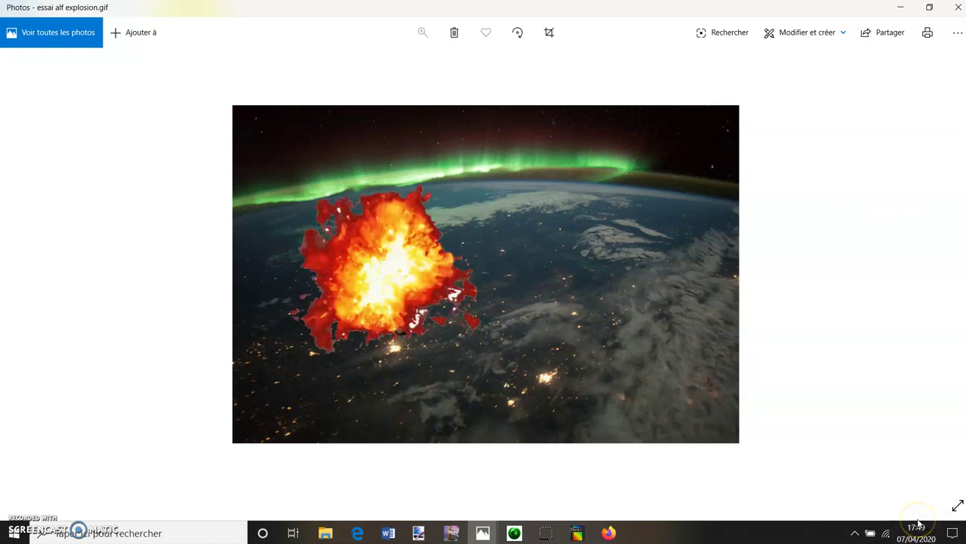
left_click(901, 12)
left_click(901, 12)
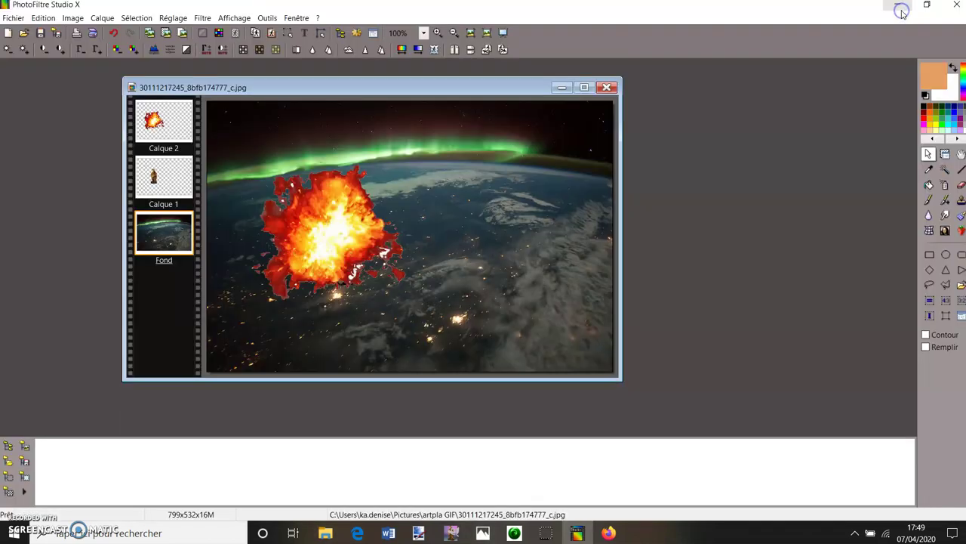
Step: Delete the explosion layer Calque 2 and move the Earth image's window to make free workspace beside it
right_click(154, 128)
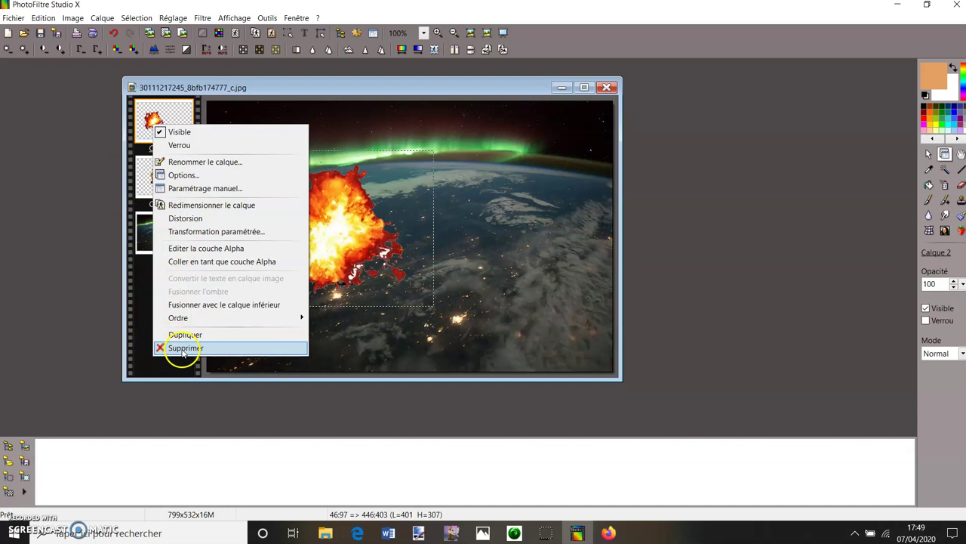
right_click(154, 114)
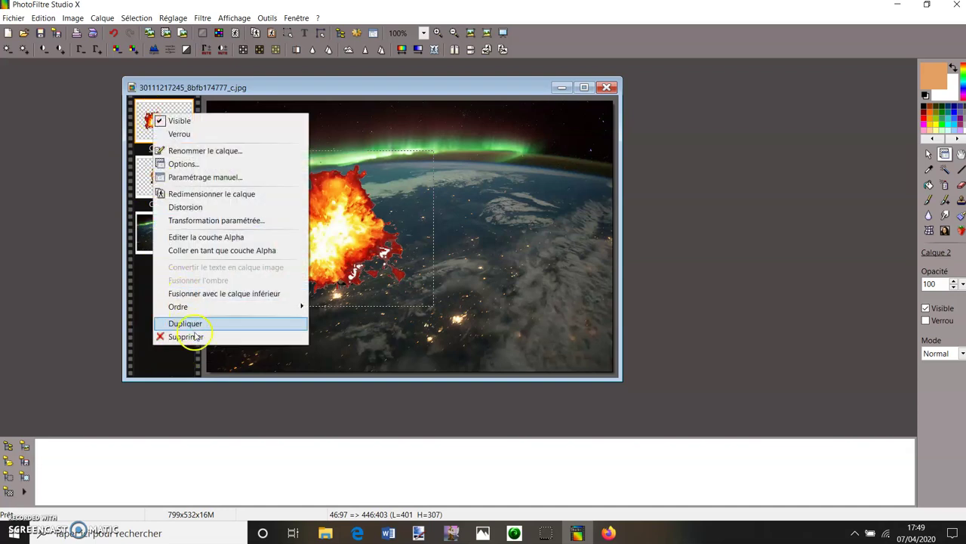
left_click(186, 336)
left_click_drag(371, 87, 610, 71)
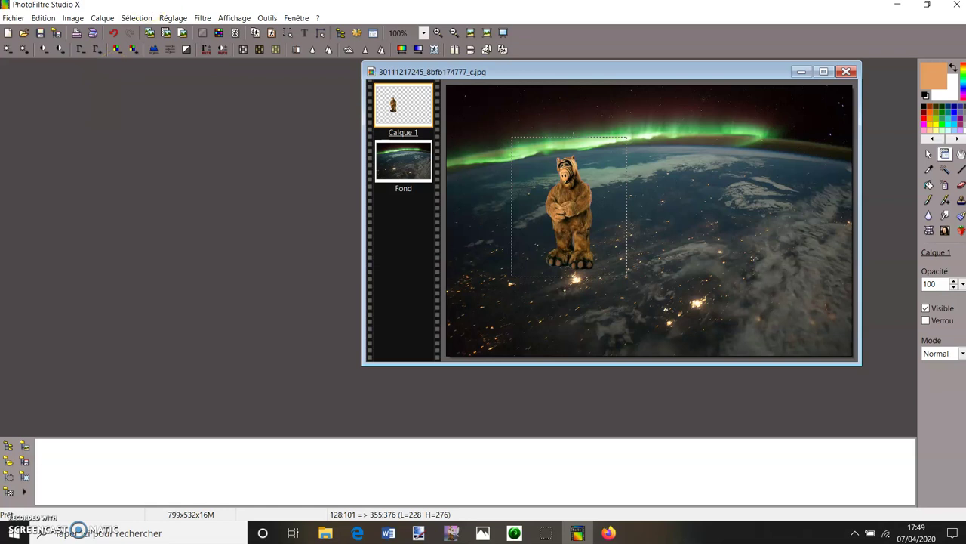
Step: Open the explosion animation 200w from the artpla GIF folder beside the Earth image
left_click(13, 17)
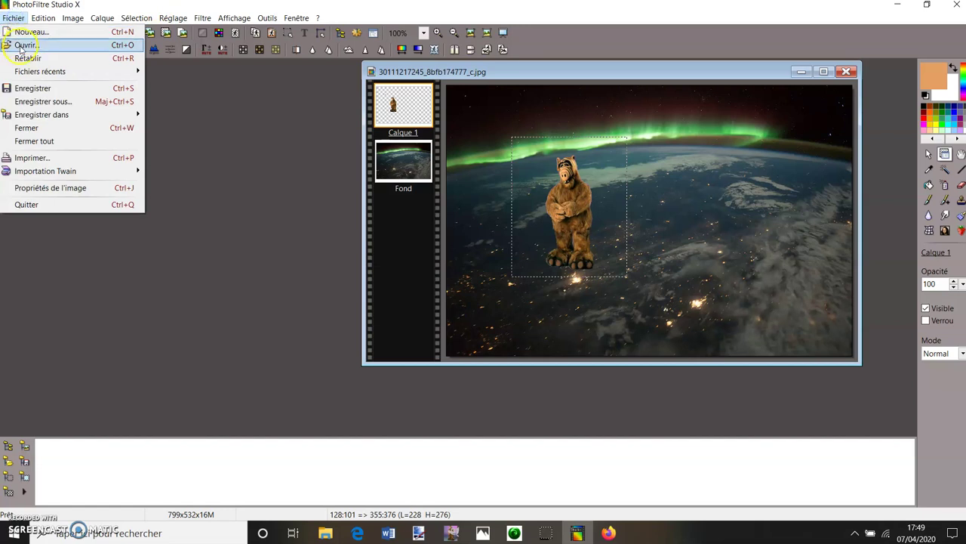
left_click(27, 44)
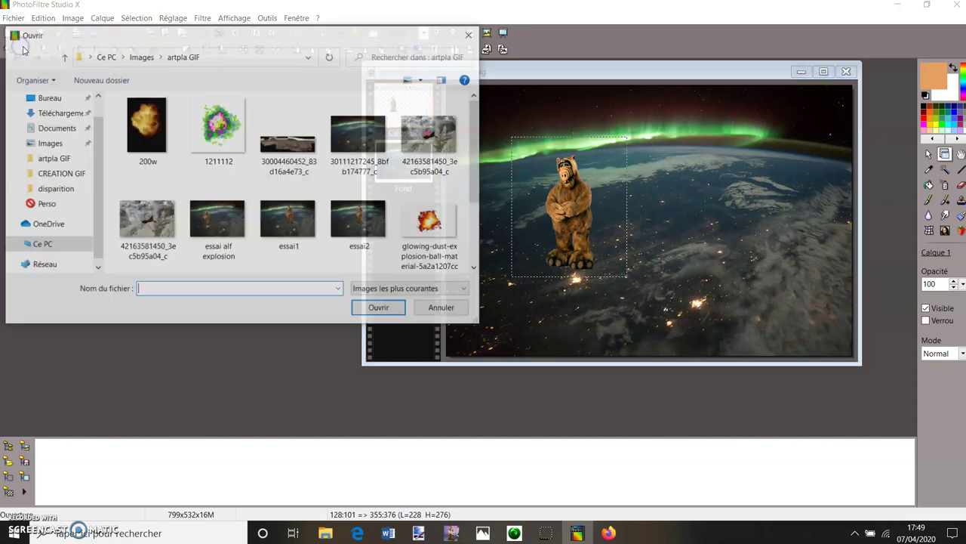
left_click(147, 132)
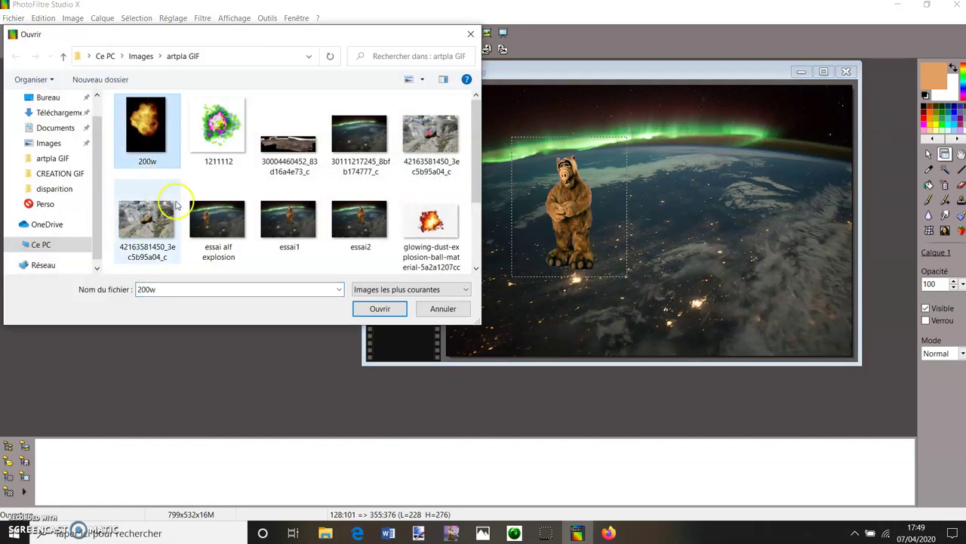
left_click(378, 307)
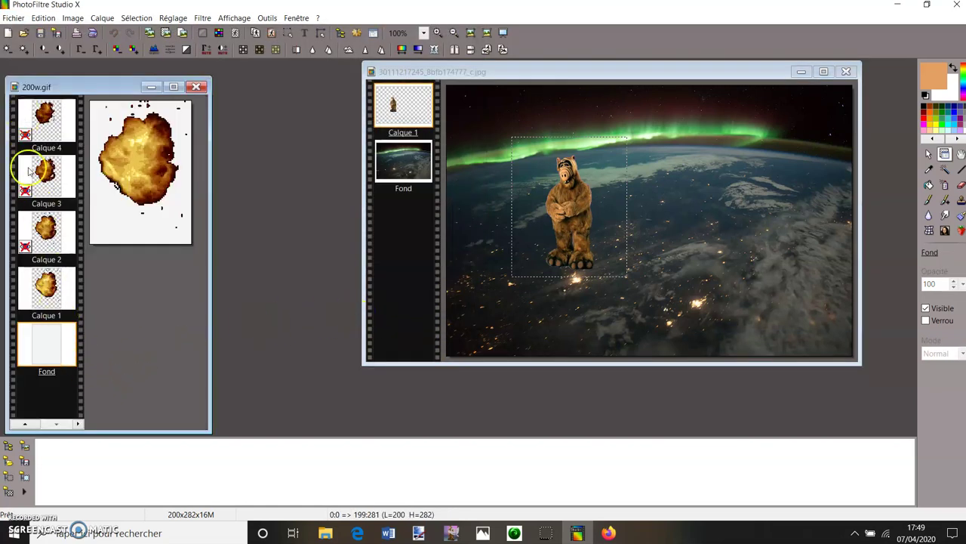
Step: Make the hidden explosion frames Calque 2, Calque 3 and Calque 4 of 200w.gif visible
left_click(26, 246)
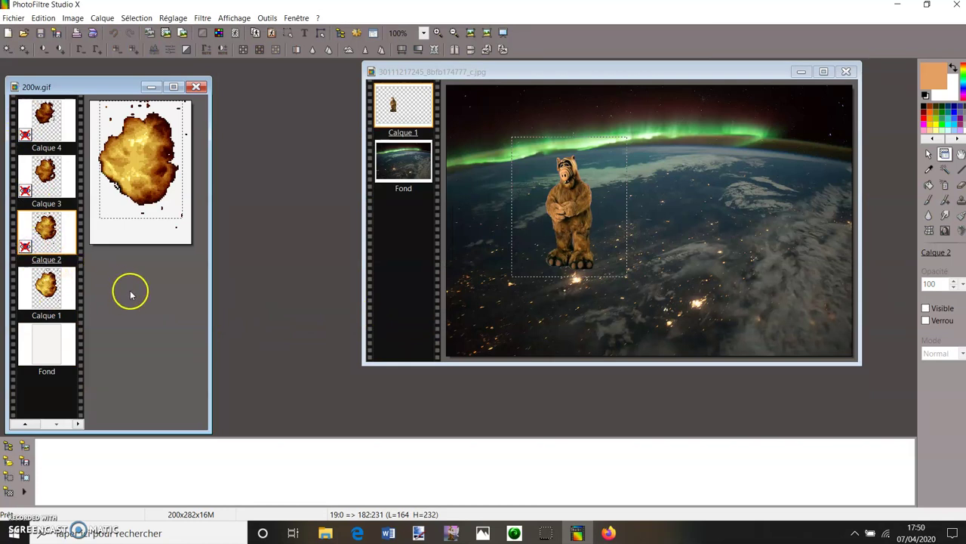
left_click(576, 119)
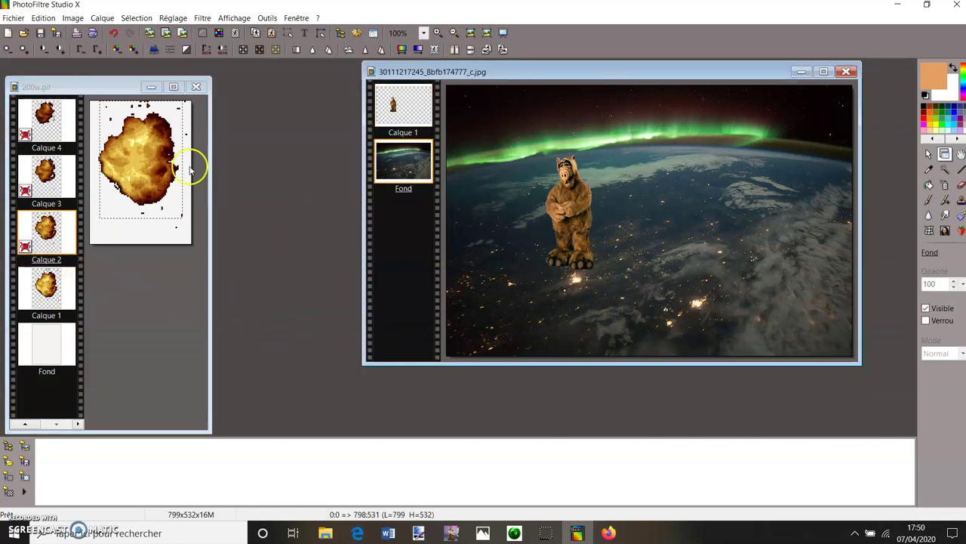
right_click(24, 249)
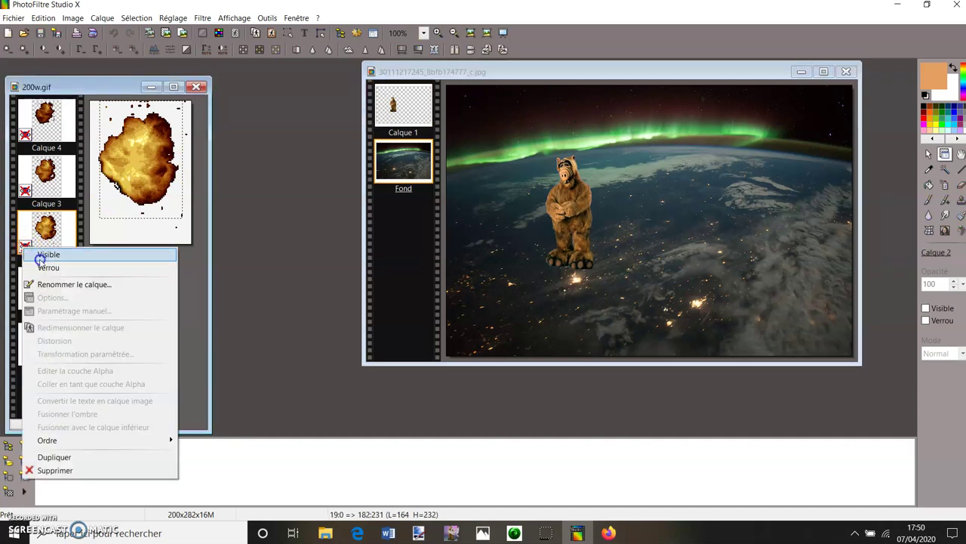
left_click(34, 253)
right_click(23, 190)
left_click(34, 194)
right_click(25, 135)
left_click(34, 140)
Step: Copy the explosion frame Calque 1 of 200w.gif and paste it into the Earth image as a new layer
right_click(45, 286)
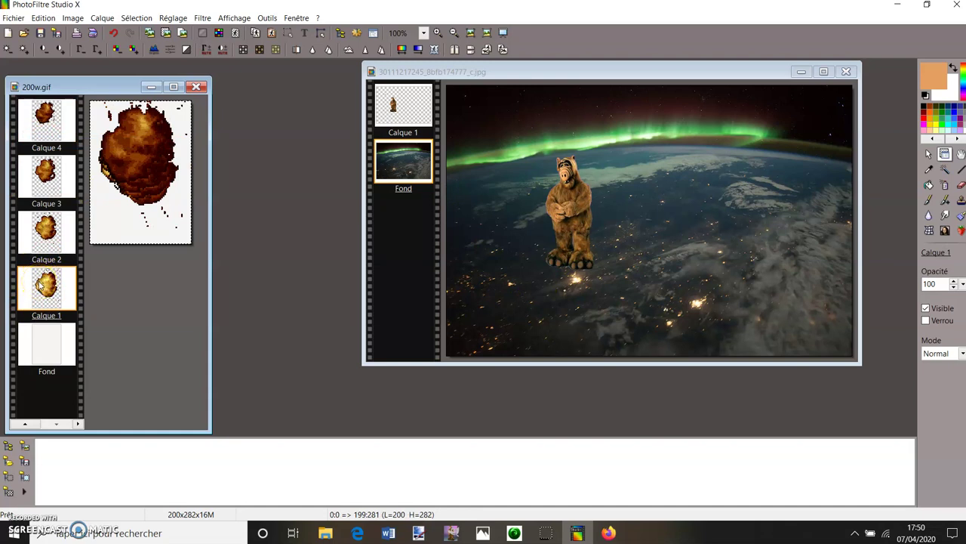
left_click(411, 134)
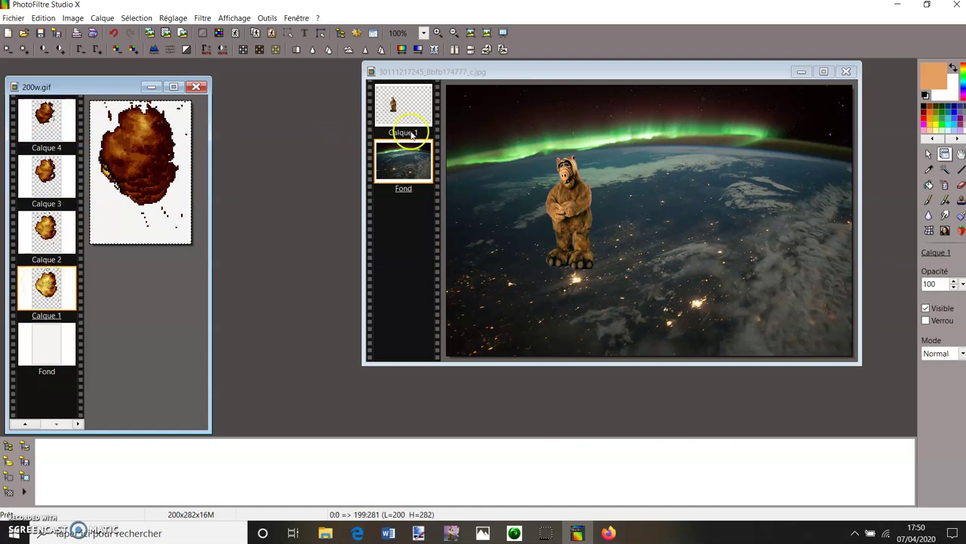
left_click(470, 76)
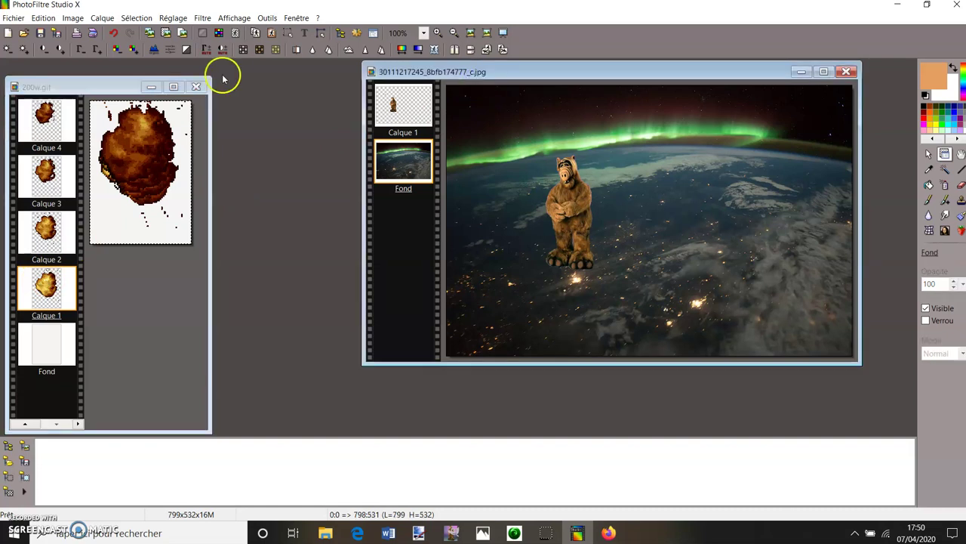
left_click_drag(505, 73, 334, 85)
key("ctrl+v")
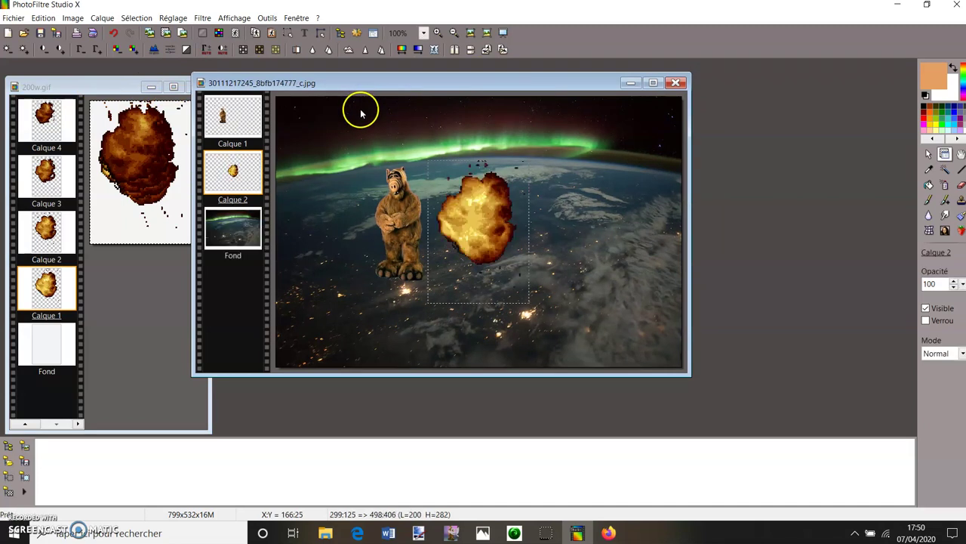
Step: Raise the pasted explosion layer above the character's layer and place it over the character's body
left_click_drag(481, 211, 421, 230)
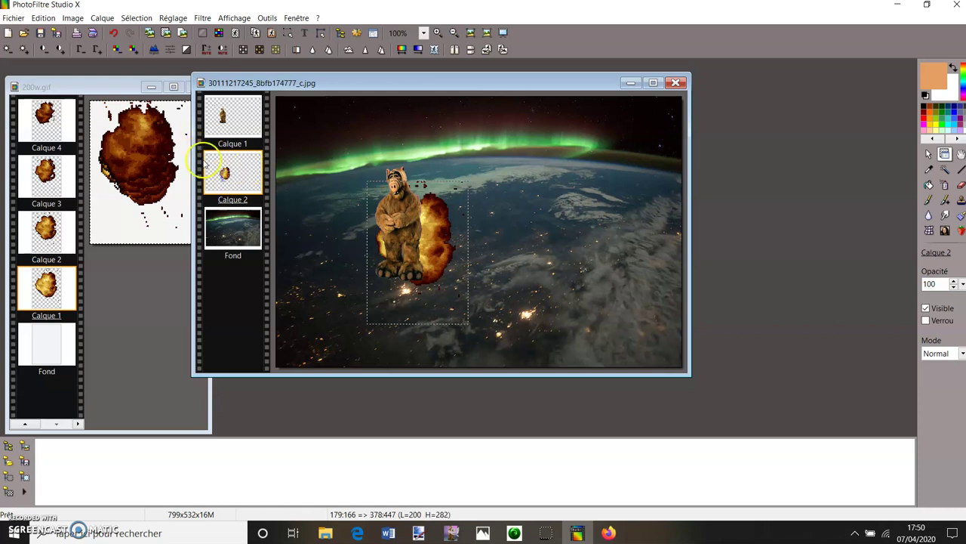
left_click_drag(231, 154, 231, 115)
left_click(334, 248)
left_click_drag(428, 249, 409, 256)
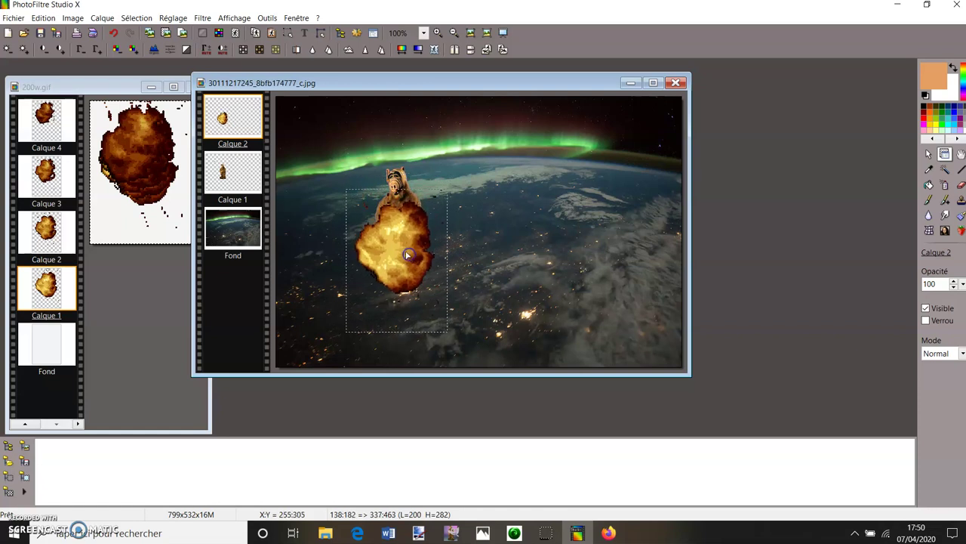
Step: Shrink the first explosion layer to about 183 × 258 px and reposition it over the character's body
right_click(230, 108)
left_click(270, 193)
left_click_drag(448, 187, 440, 202)
mouse_move(405, 237)
left_mouse_down()
mouse_move(436, 232)
mouse_move(410, 226)
mouse_move(408, 245)
left_mouse_up()
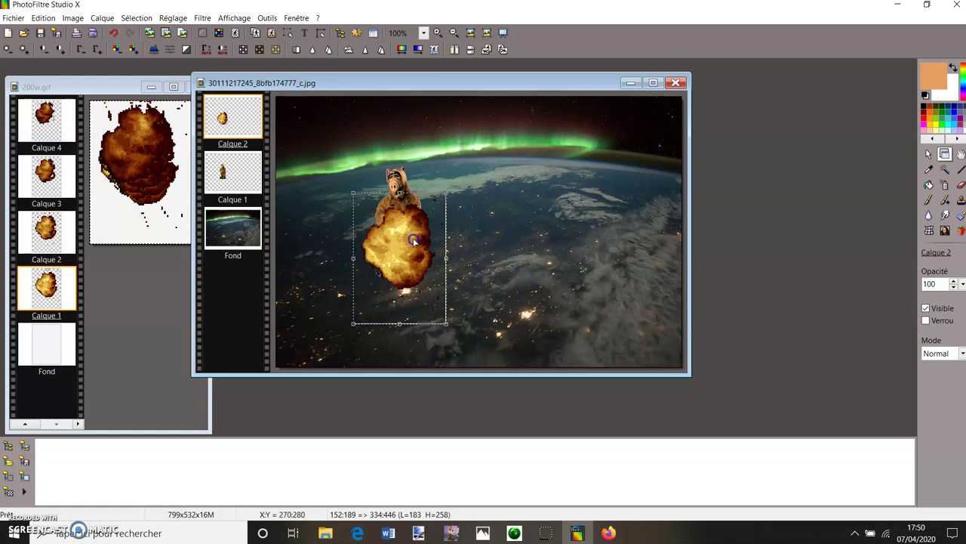
left_click(307, 270)
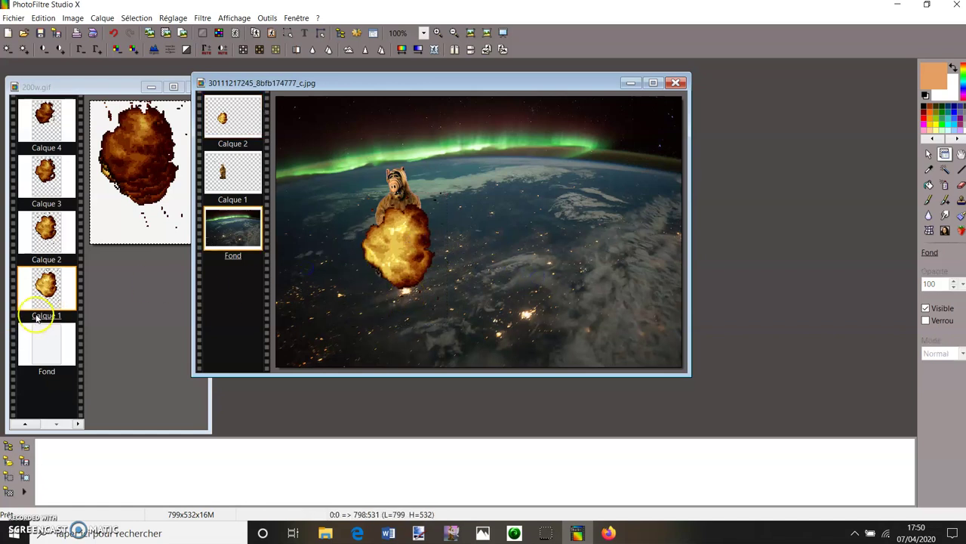
Step: Copy frame Calque 2 of 200w.gif into the Earth image and stack it as the top layer over the first explosion
left_click(39, 233)
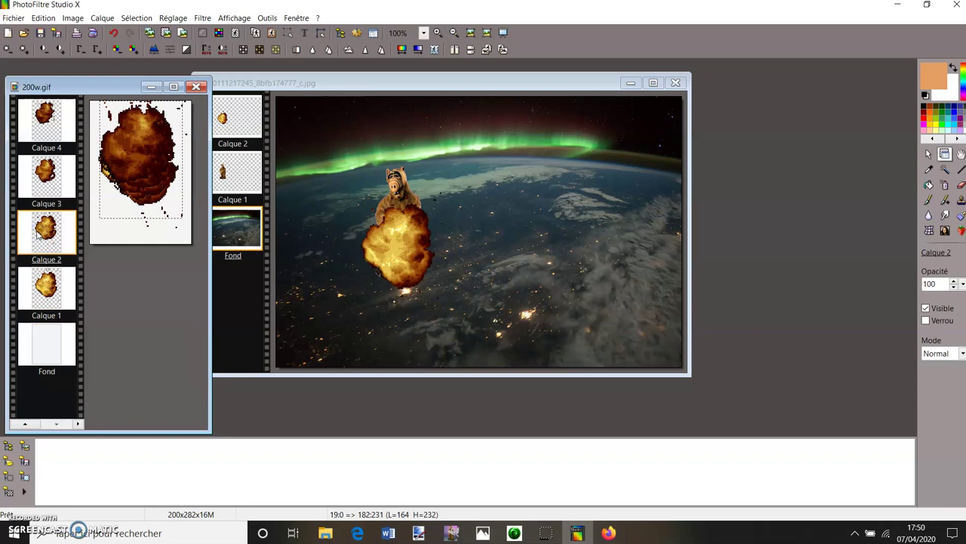
left_click(414, 175)
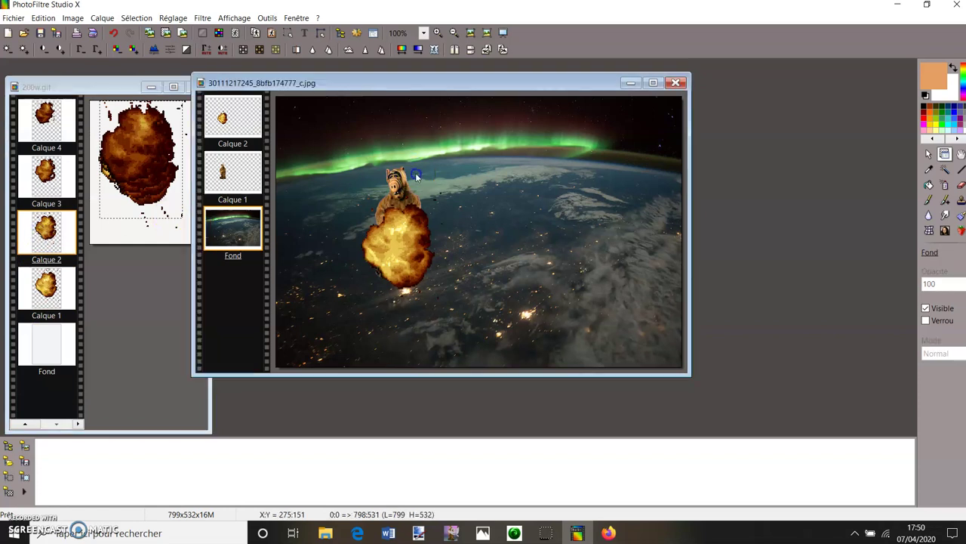
key("ctrl+v")
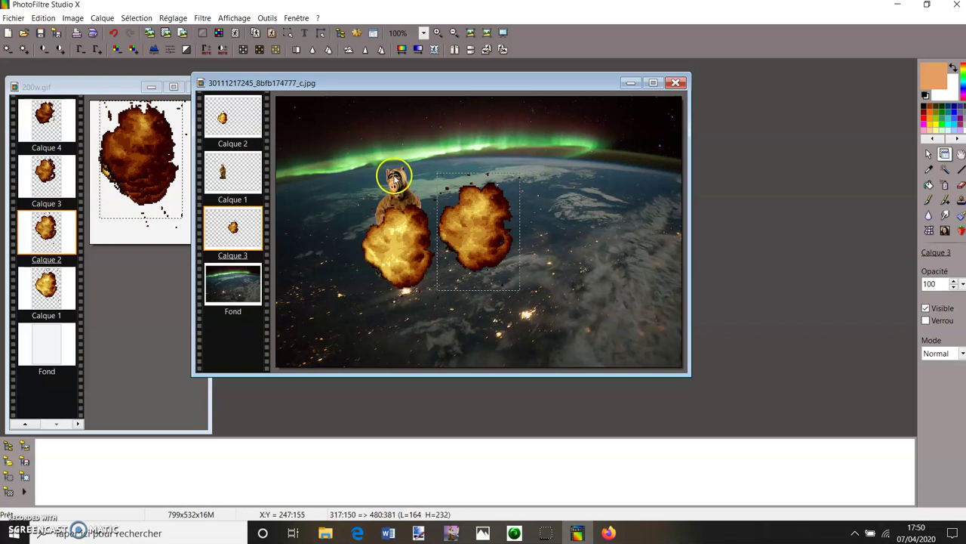
left_click_drag(240, 216, 245, 130)
left_click_drag(453, 229, 379, 247)
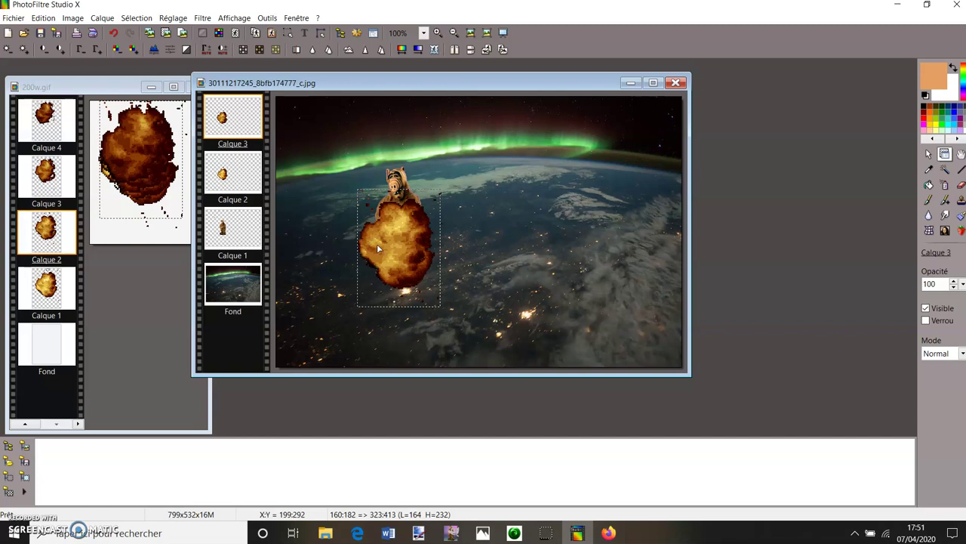
Step: Enlarge the second explosion layer, Calque 3, to about 180 × 254 px and align it over the first explosion
right_click(376, 243)
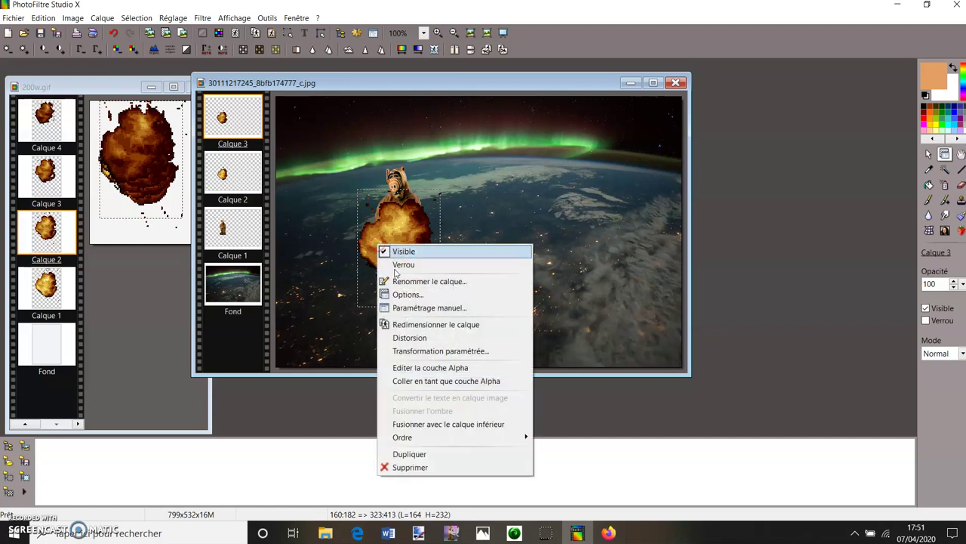
left_click(398, 325)
left_click_drag(441, 195, 451, 183)
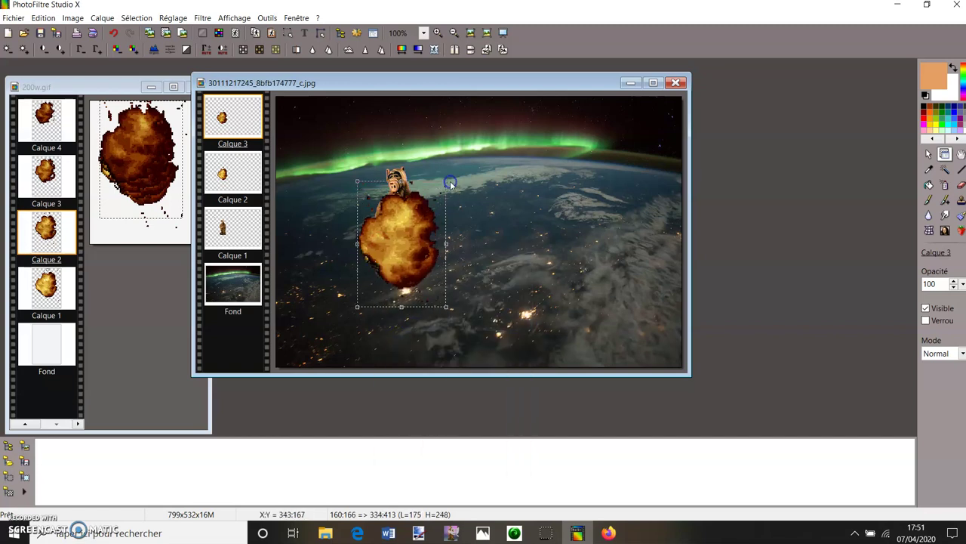
left_click_drag(409, 237, 405, 239)
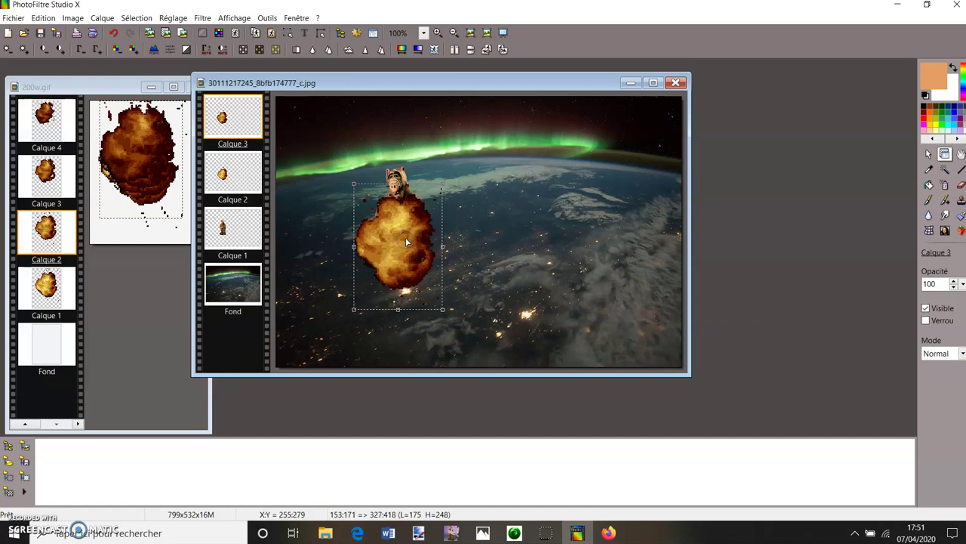
left_click_drag(442, 184, 445, 183)
double_click(407, 221)
mouse_move(405, 224)
left_mouse_down()
mouse_move(406, 211)
mouse_move(402, 231)
left_mouse_up()
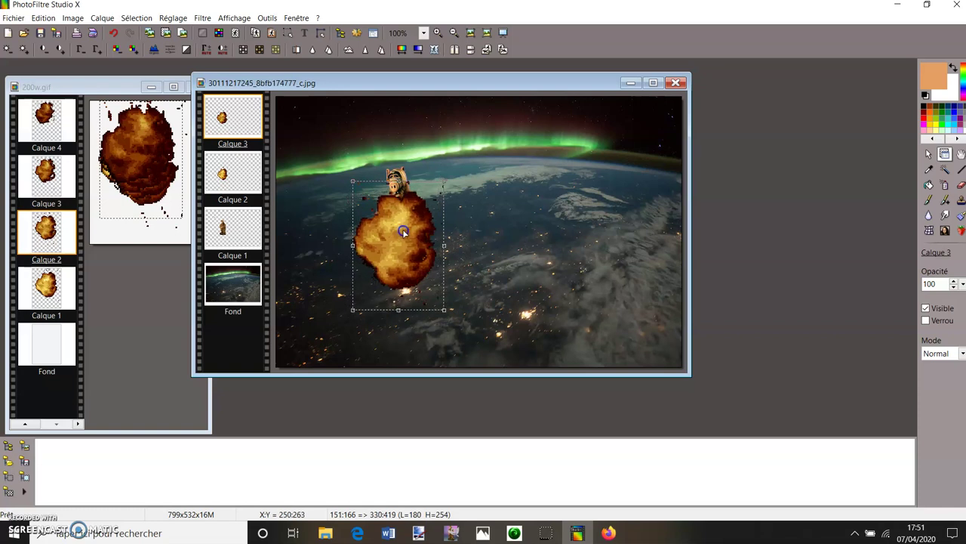
left_click(309, 280)
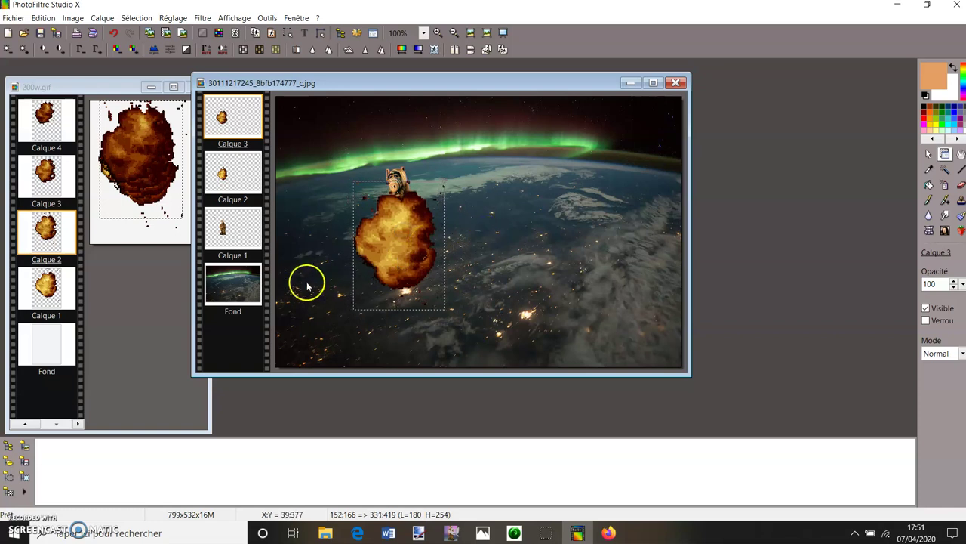
Step: Copy frame Calque 3 of 200w.gif into the Earth image and stack it as the top layer over the other two explosions
left_click(59, 175)
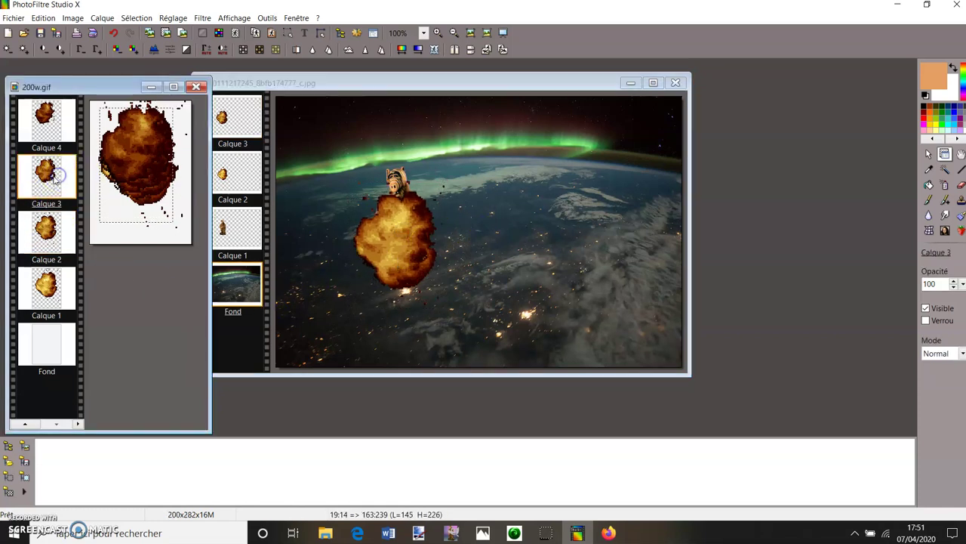
right_click(55, 177)
left_click(37, 169)
left_click_drag(311, 86, 281, 89)
key("ctrl+v")
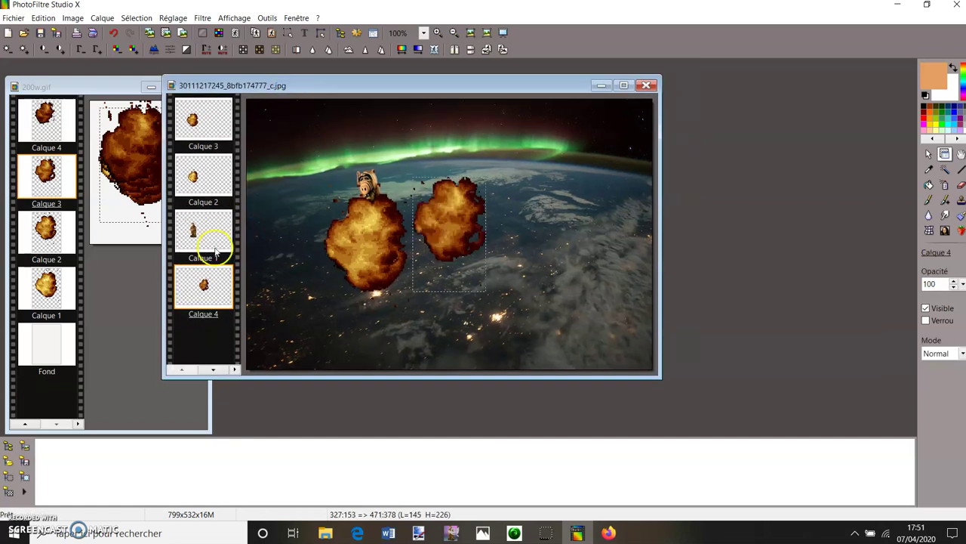
left_click(203, 125)
left_click_drag(449, 234, 367, 261)
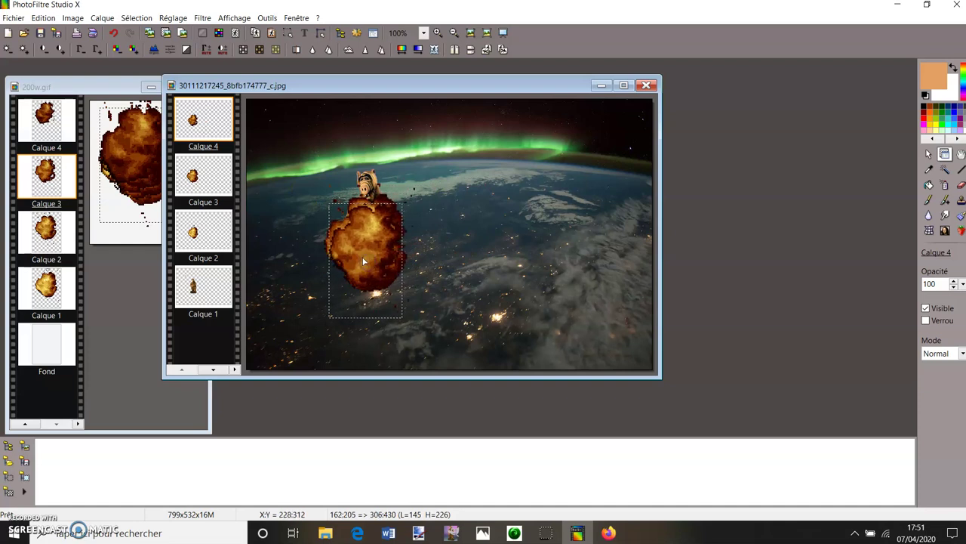
right_click(198, 121)
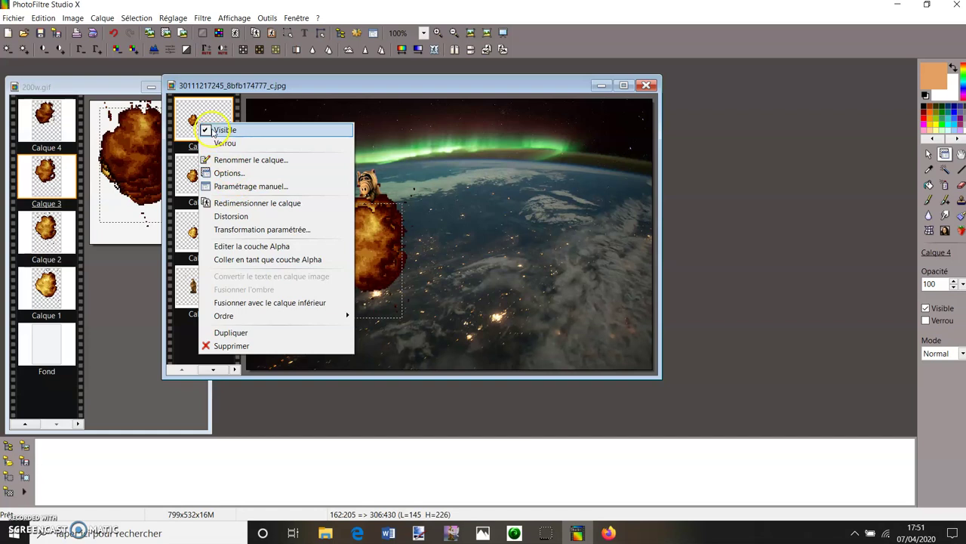
left_click(212, 123)
double_click(211, 122)
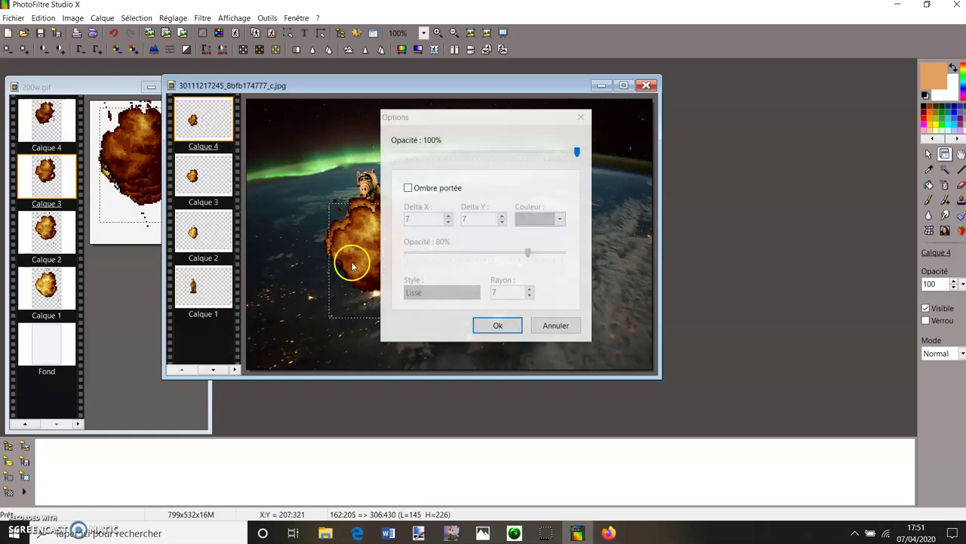
left_click(539, 328)
left_click(364, 308)
left_click(209, 123)
Step: Try enlarging the Earth image's explosion layer Calque 3 to about 217 × 307 px and moving it beside the character, and undo both changes
right_click(209, 123)
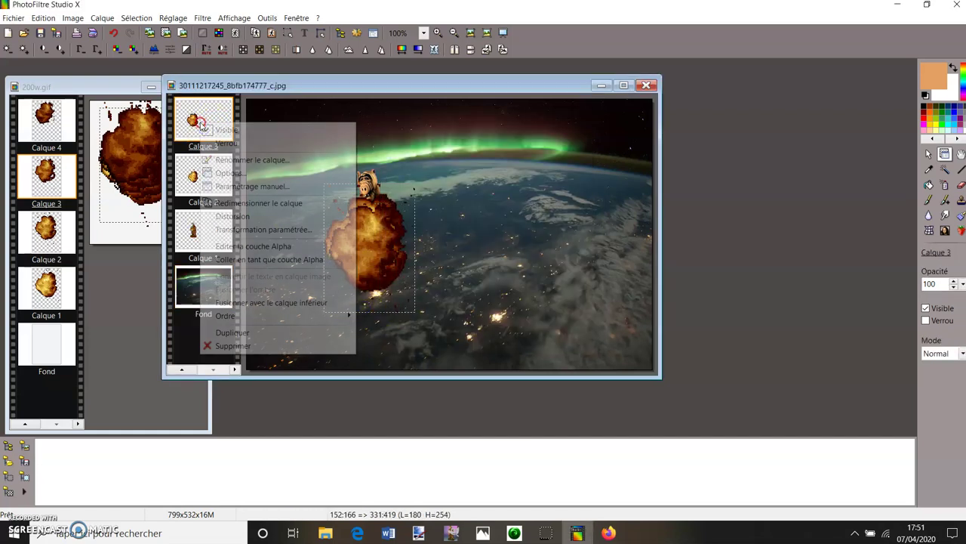
left_click(225, 204)
left_click_drag(415, 183, 433, 159)
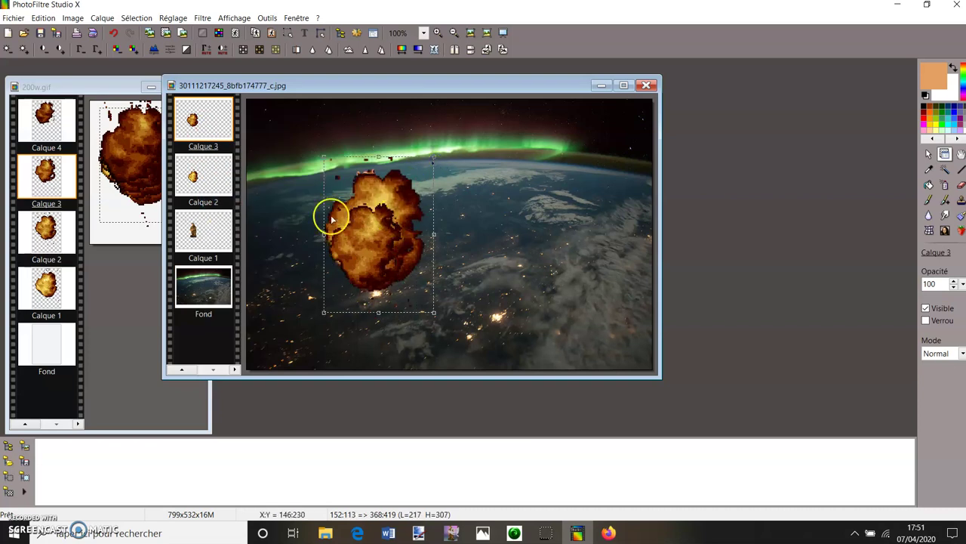
left_click_drag(397, 196, 493, 199)
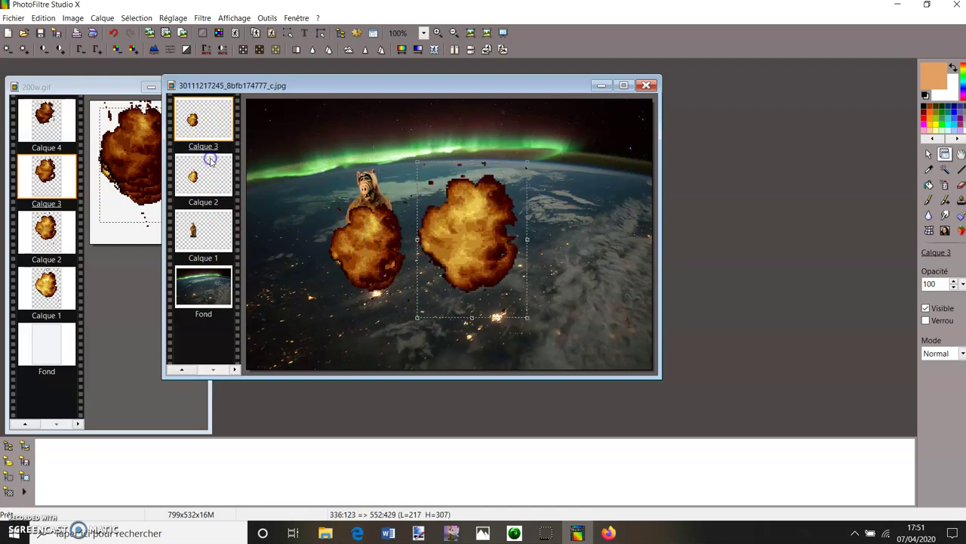
scroll(216, 211, "down", 2)
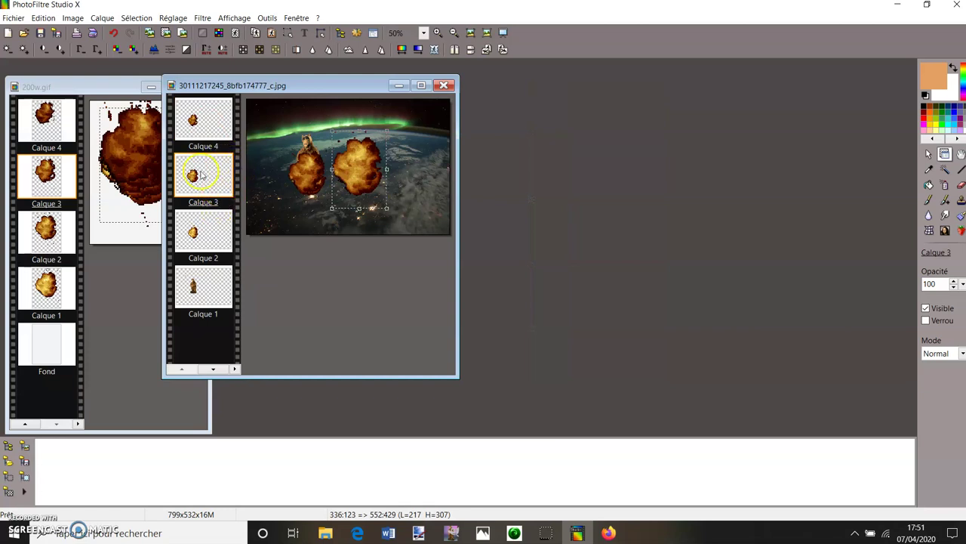
key("ctrl+z")
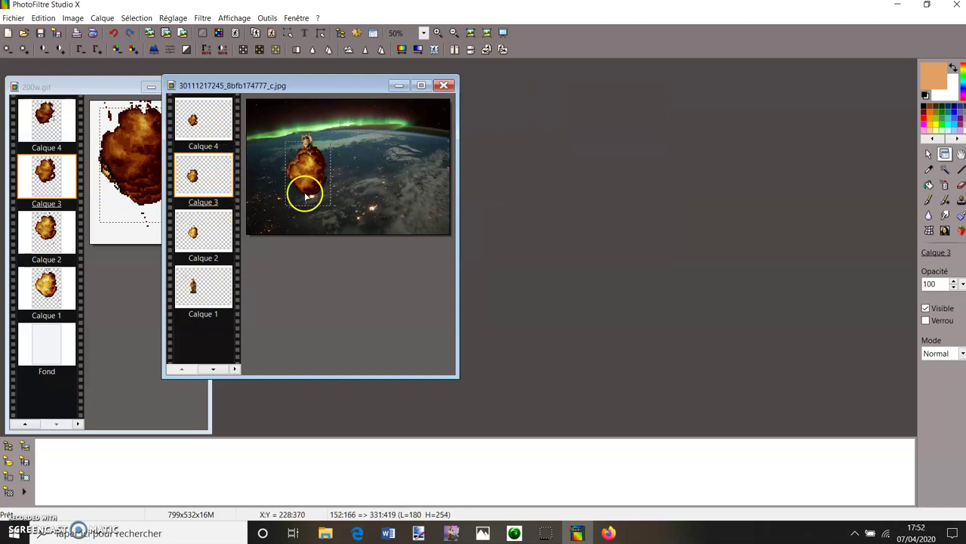
Step: Enlarge the third explosion layer, Calque 4, to about 176 × 274 px and shift it over the other explosions
left_click(179, 122)
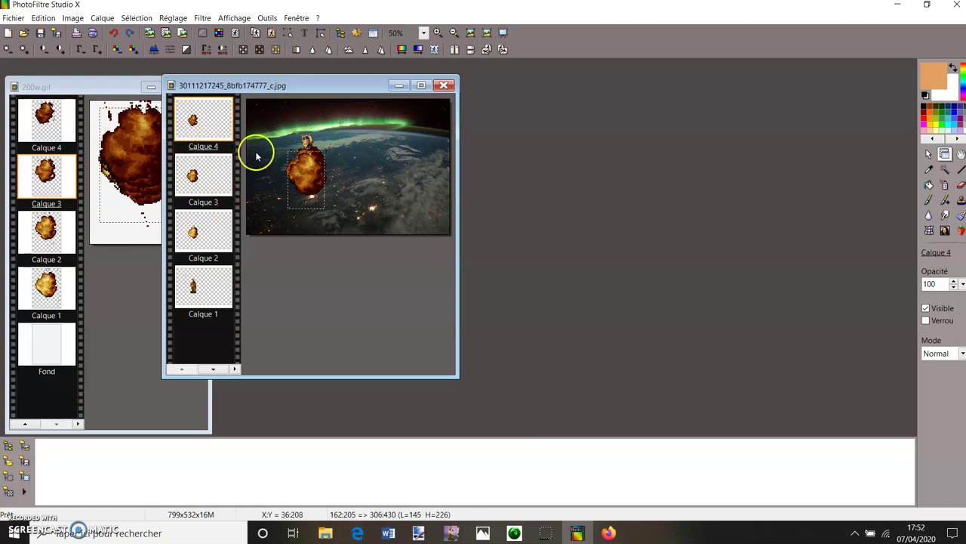
scroll(298, 174, "down", 1)
scroll(301, 178, "up", 2)
scroll(302, 178, "up", 2)
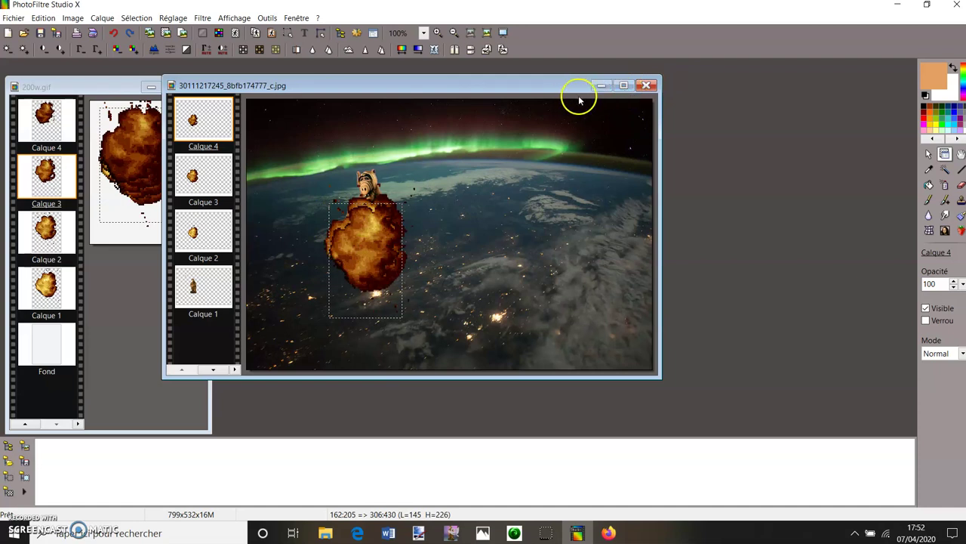
right_click(194, 123)
left_click(238, 202)
left_click_drag(405, 205, 418, 181)
left_click_drag(387, 227, 381, 237)
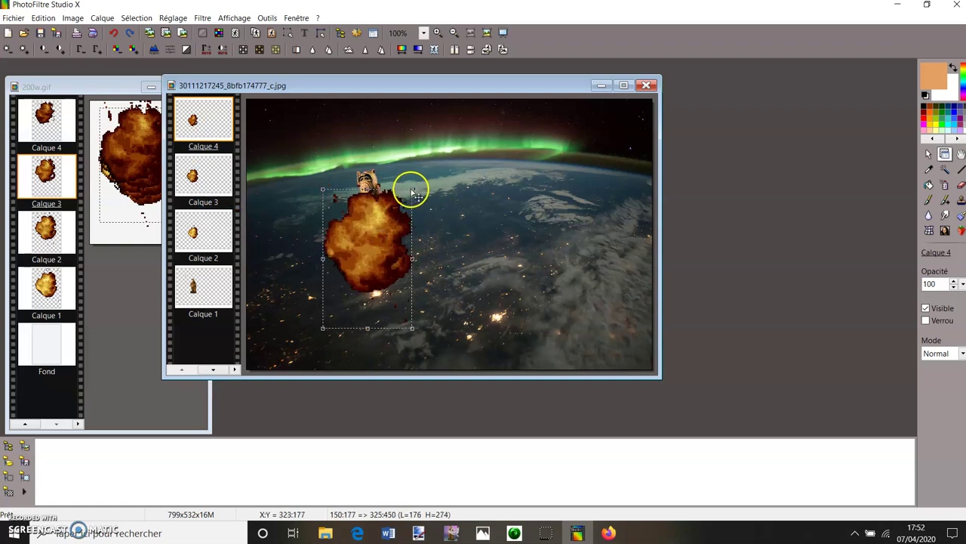
Step: Enlarge Calque 4 slightly more, align it to cover the other explosions, and apply the resize
left_click_drag(413, 188, 417, 182)
mouse_move(375, 233)
left_mouse_down()
mouse_move(372, 214)
mouse_move(372, 235)
left_mouse_up()
left_click_drag(416, 182, 418, 178)
left_click_drag(389, 211, 383, 214)
left_click(463, 177)
left_click(370, 232)
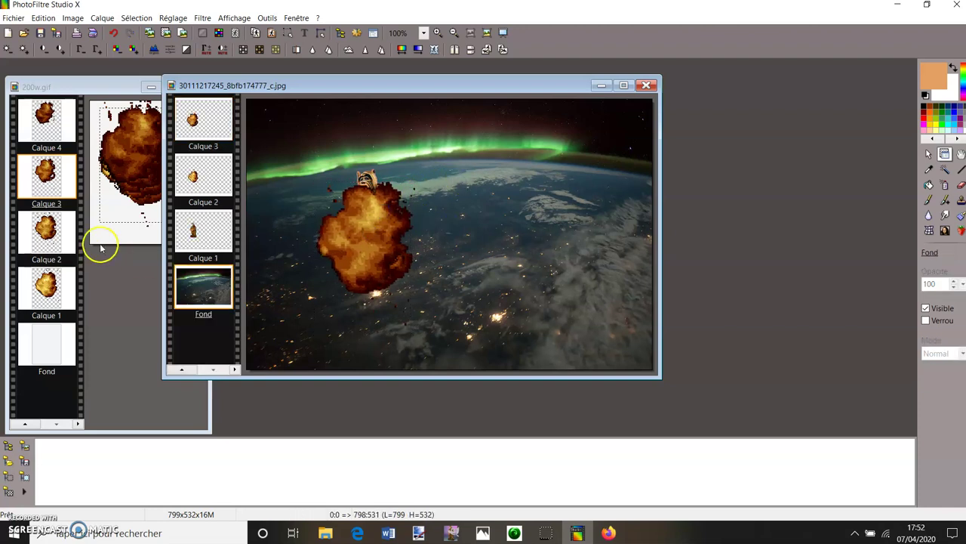
Step: Copy frame Calque 4 of 200w.gif into the Earth image and stack it as the top layer above Calque 4
left_click(42, 119)
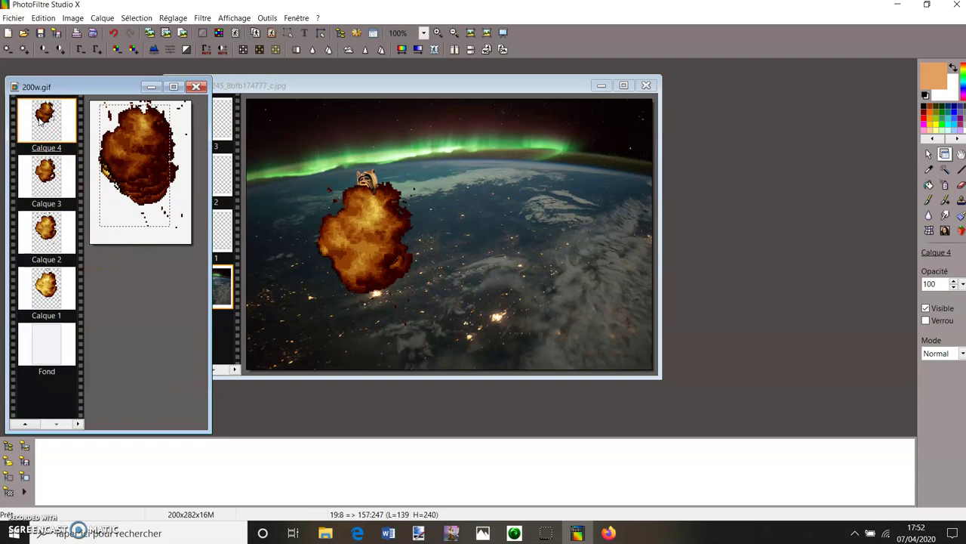
left_click(305, 121)
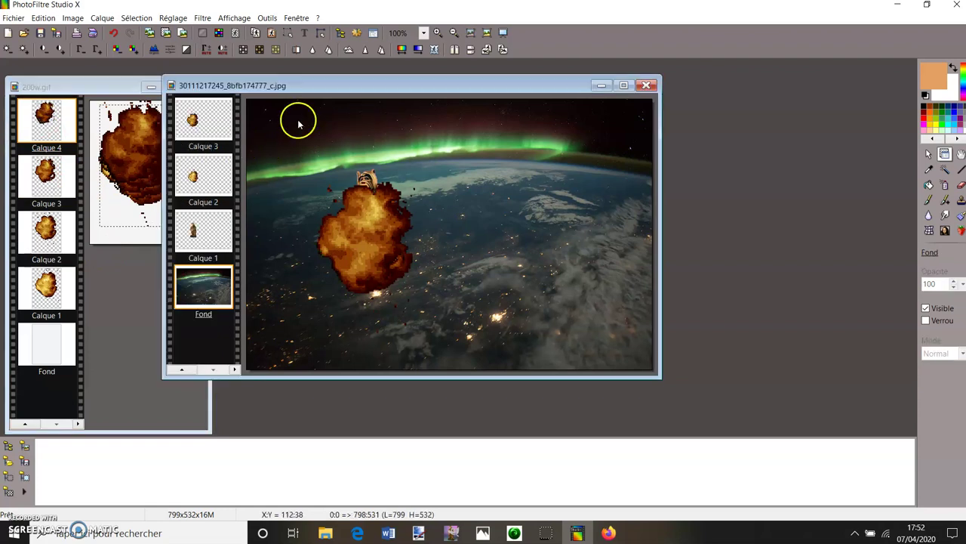
key("ctrl+v")
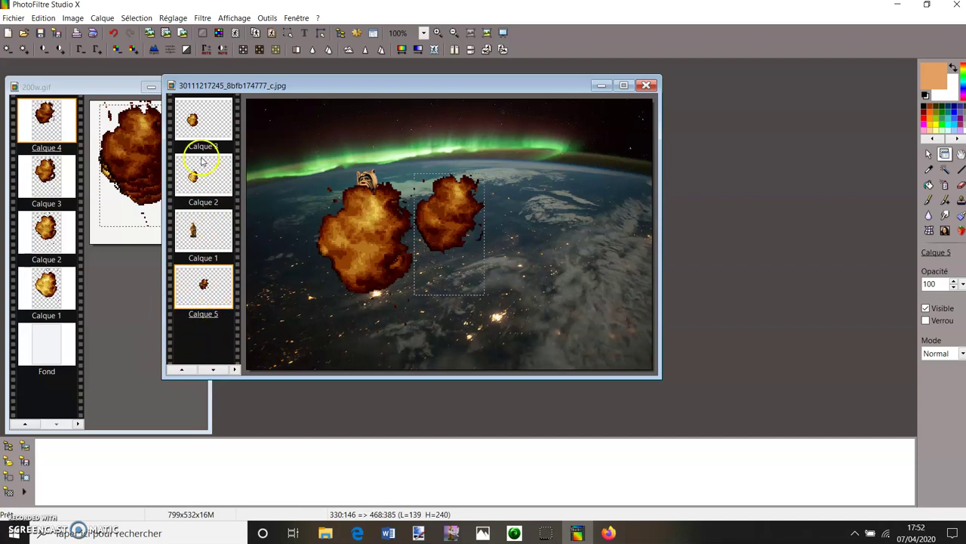
left_click(211, 370)
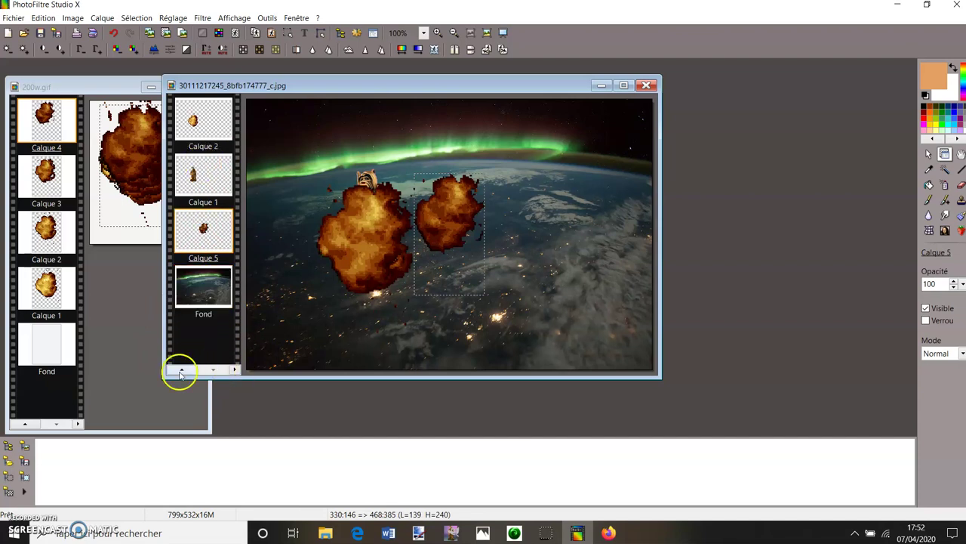
left_click(180, 371)
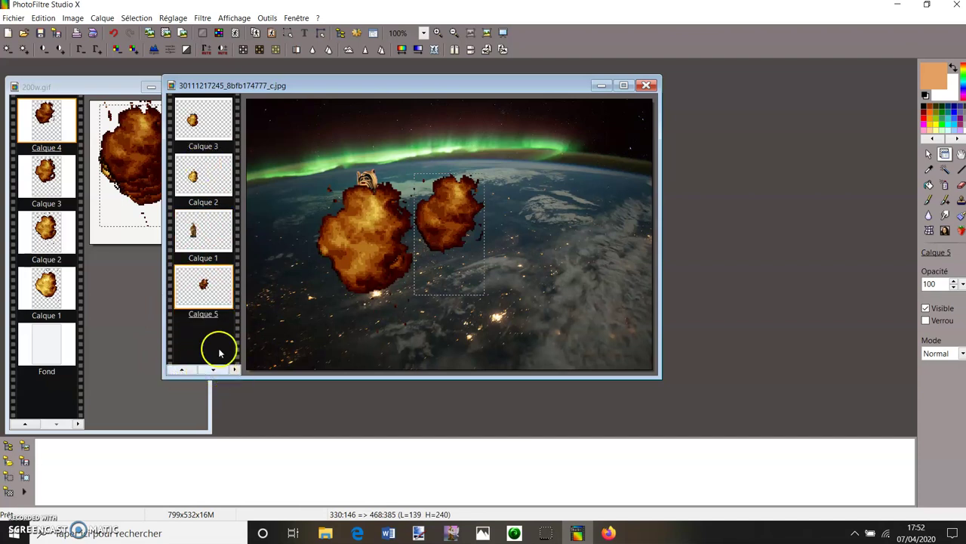
left_click_drag(211, 291, 205, 146)
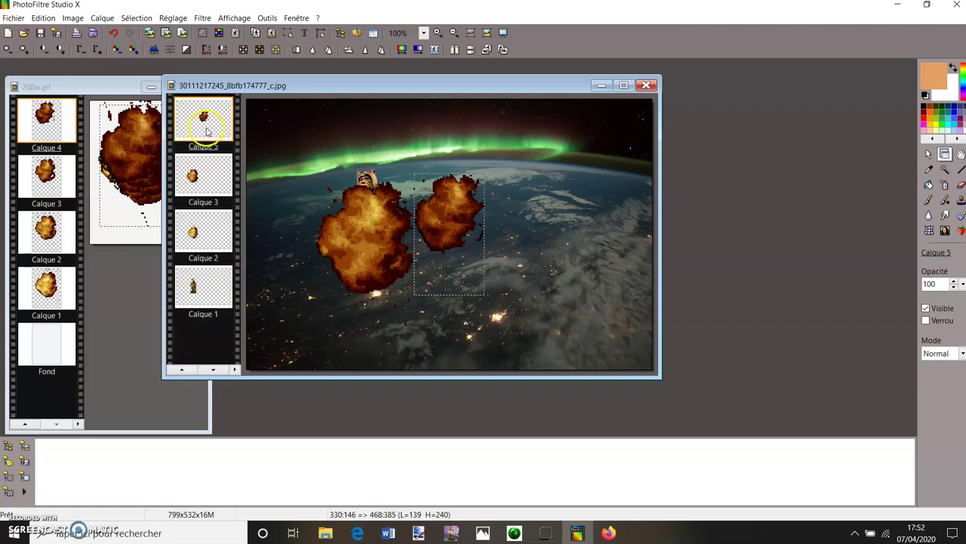
left_click_drag(436, 213, 457, 216)
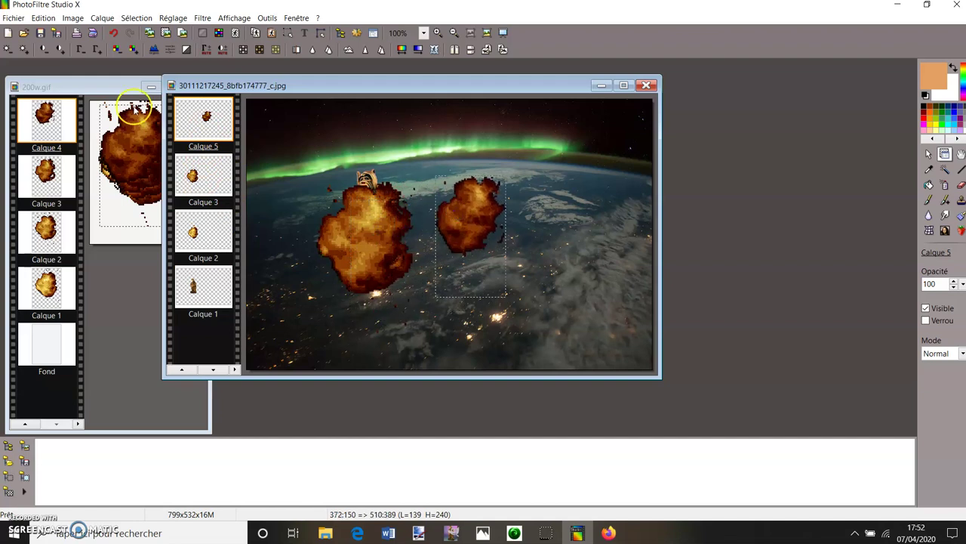
left_click(181, 369)
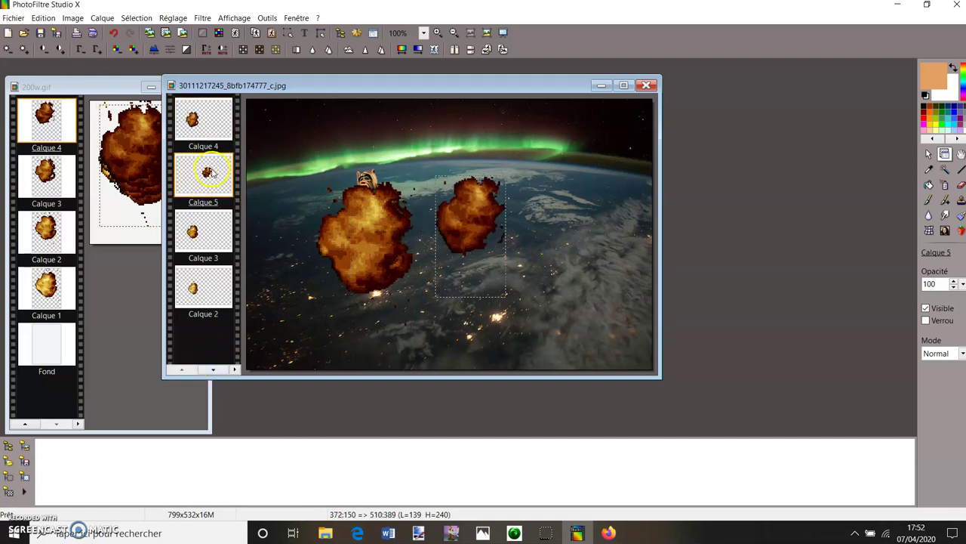
left_click_drag(211, 173, 204, 121)
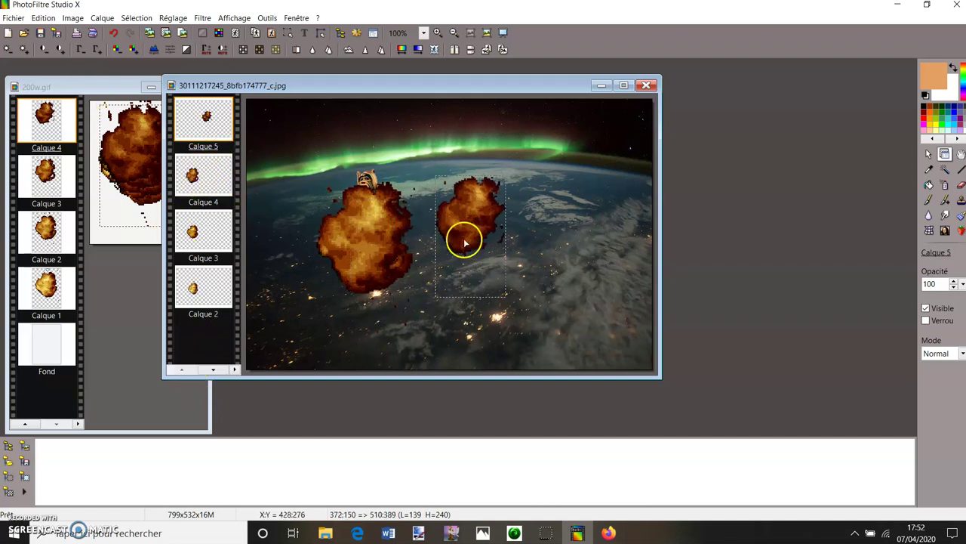
Step: Enlarge the fourth explosion layer, Calque 5, to about 218 × 376 px, align it over the other explosions and apply the resize
right_click(201, 123)
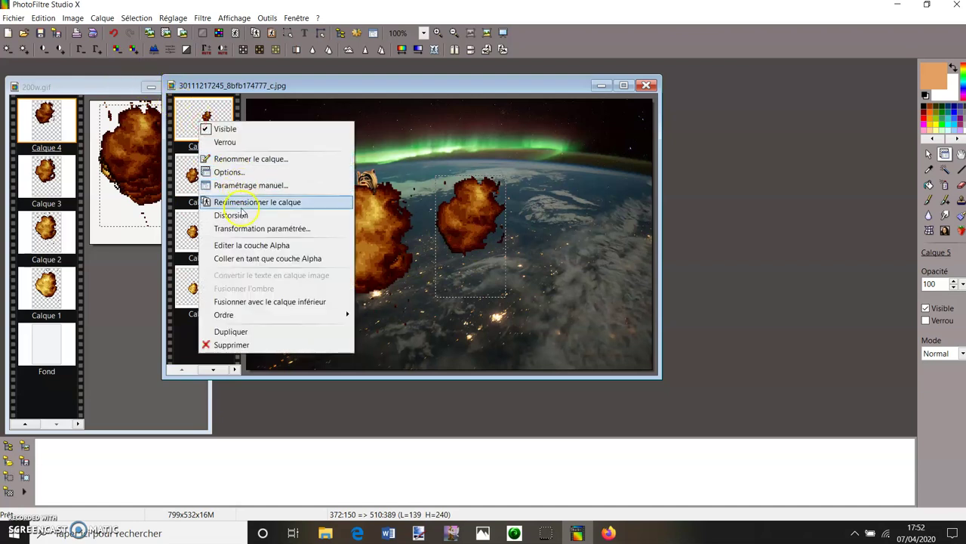
left_click(242, 202)
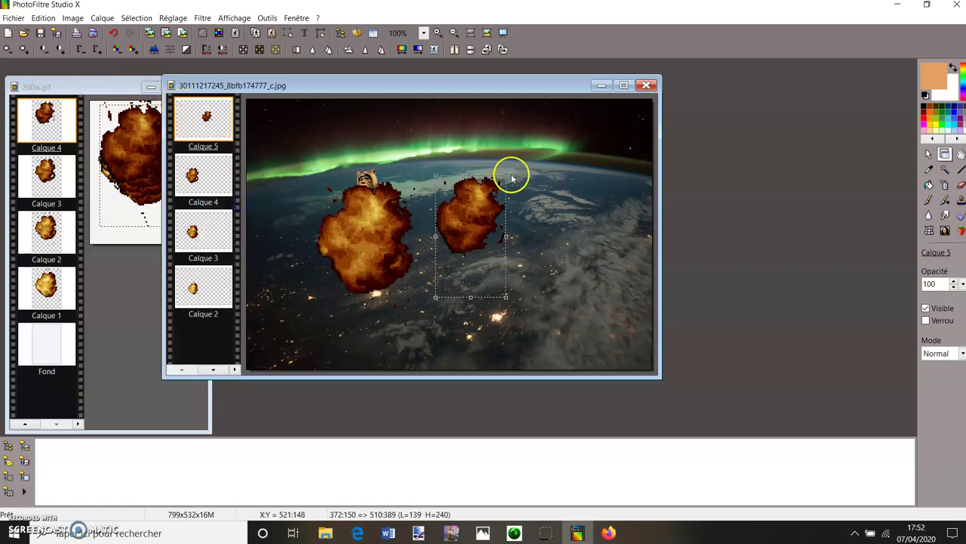
left_click_drag(505, 175, 368, 238)
left_click(503, 248)
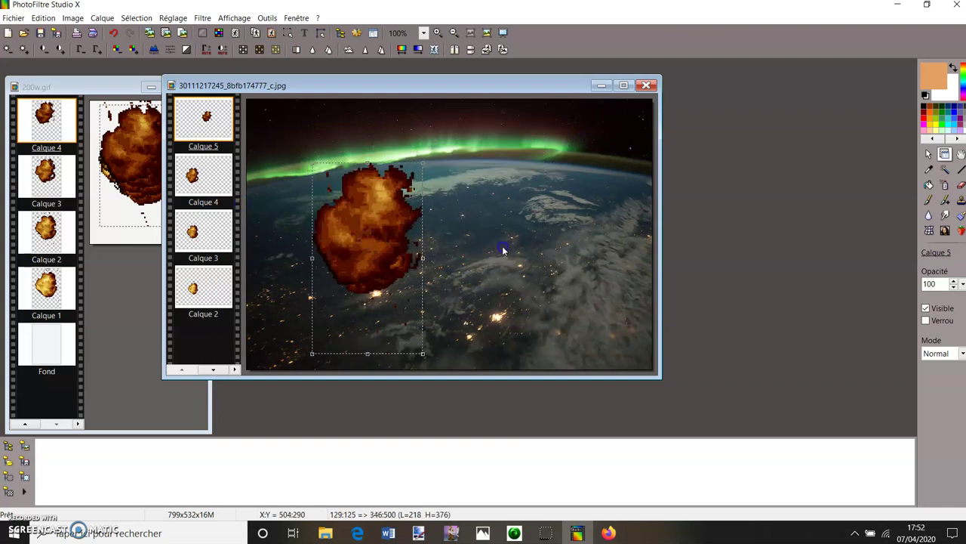
double_click(362, 229)
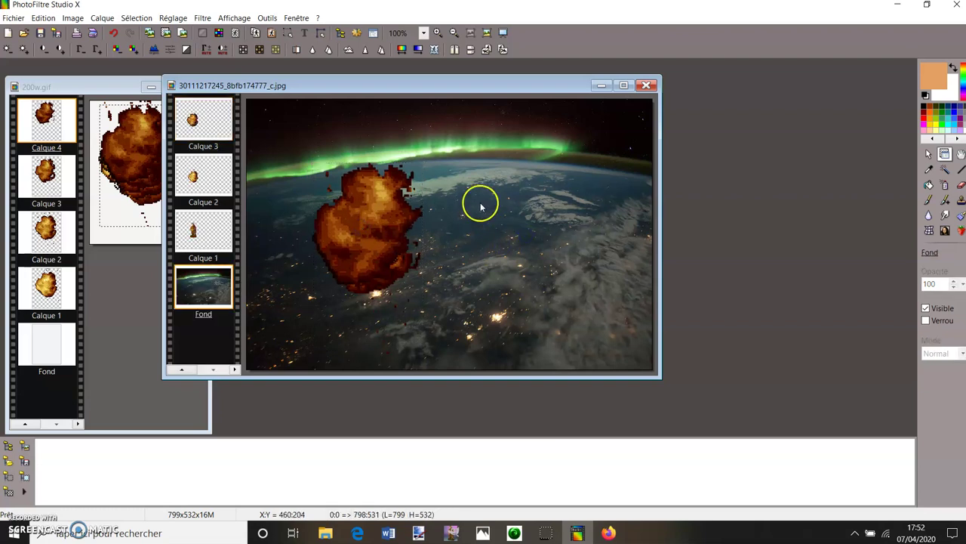
Step: Preview the Earth image as an animated GIF, and preview it again with the frame duration set to 30 (1/100 s)
left_click(234, 18)
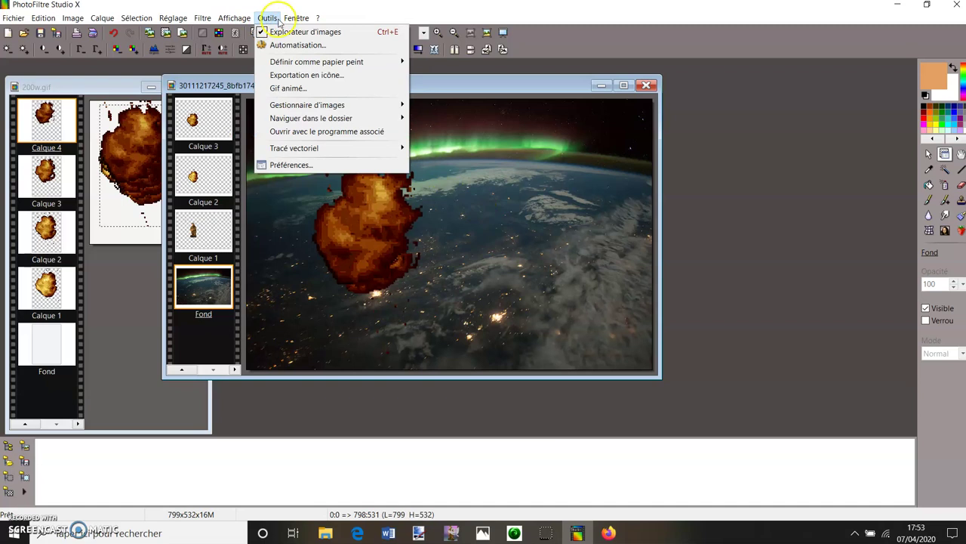
left_click(287, 88)
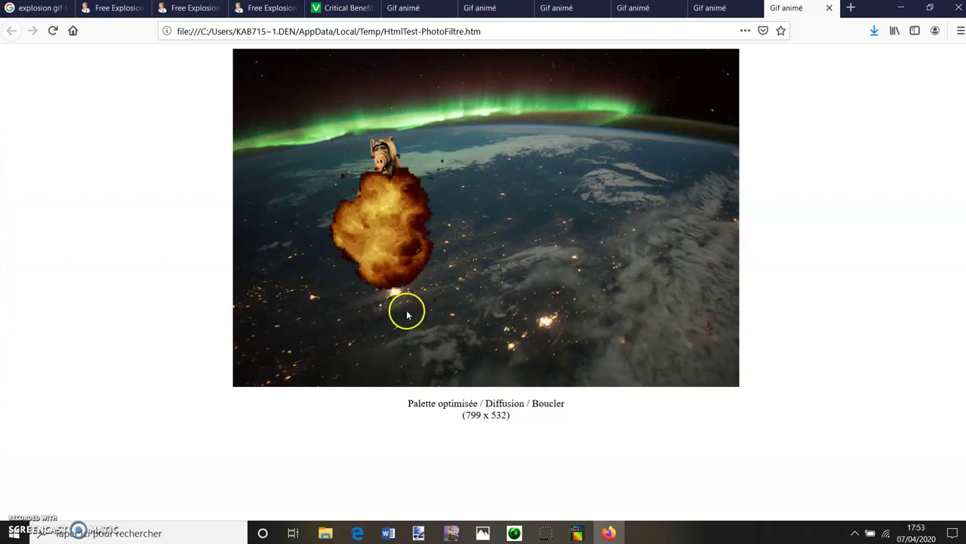
left_click(576, 532)
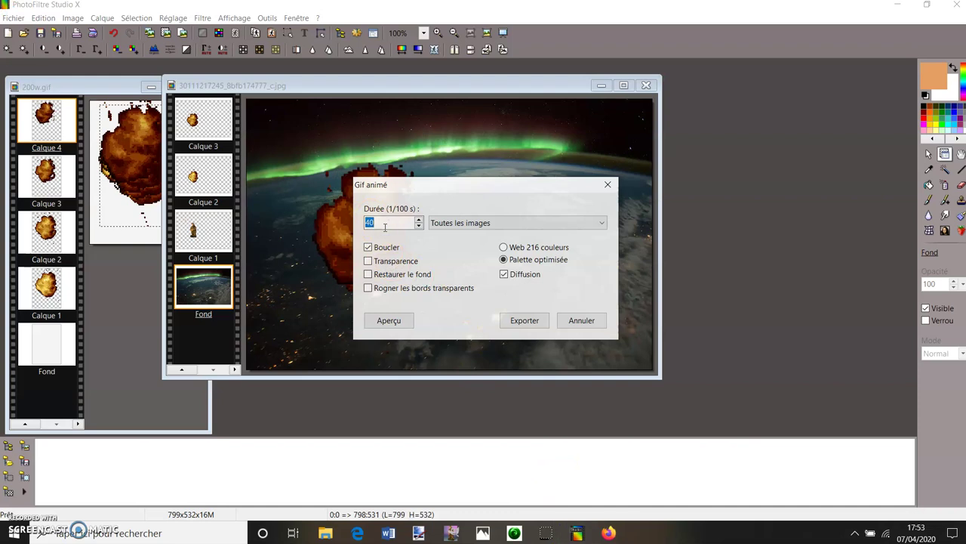
left_click(400, 325)
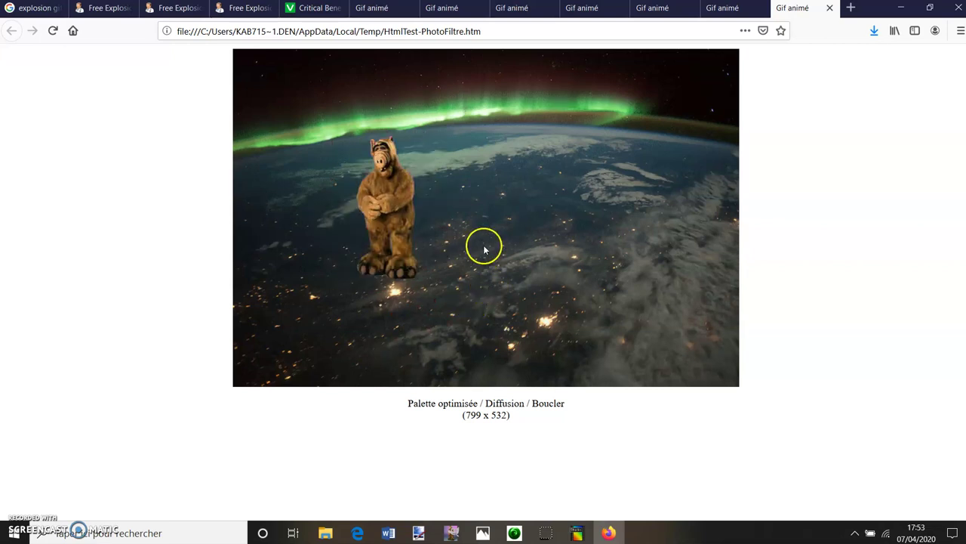
left_click(577, 532)
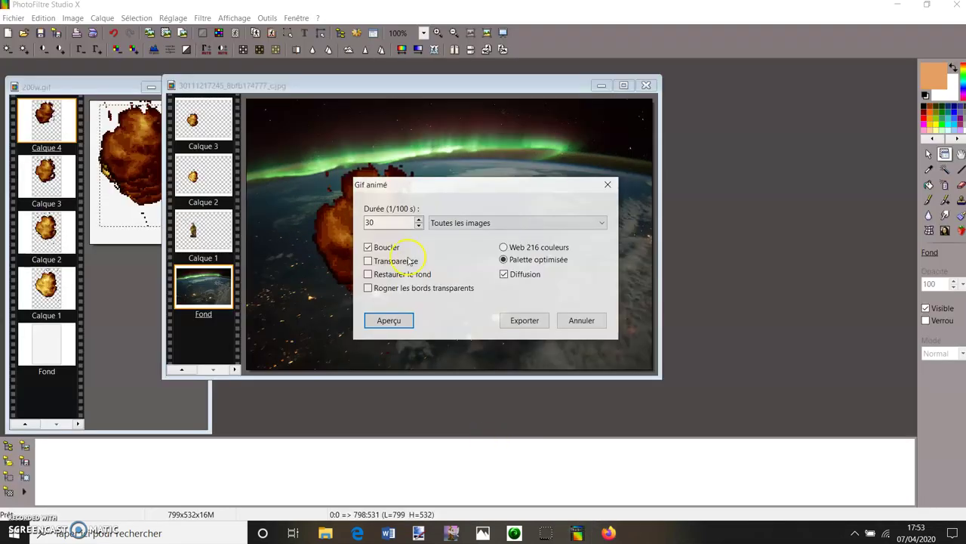
Step: Export the animated GIF to the artpla GIF folder, named with the author's first name followed by "travail gif 3A"
left_click(525, 321)
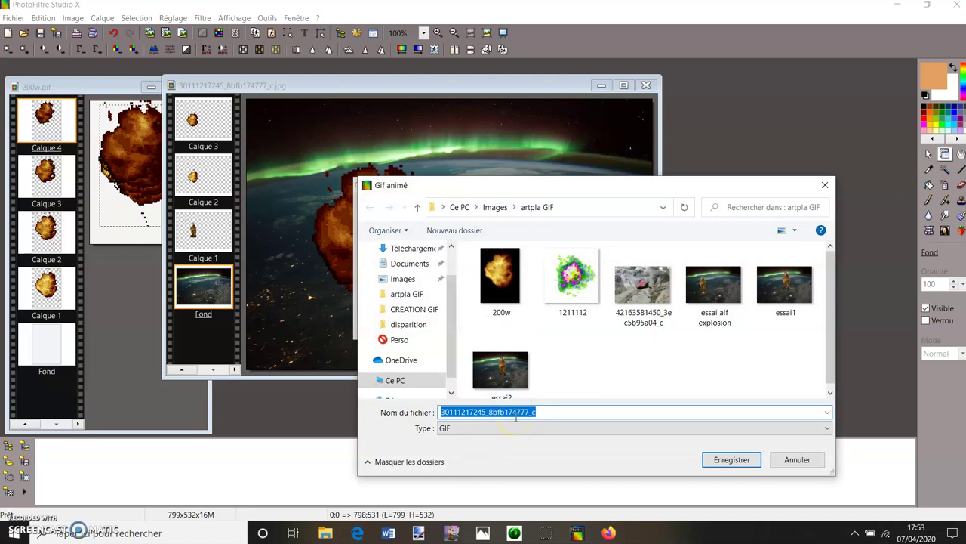
type("kathy travail gif 3A")
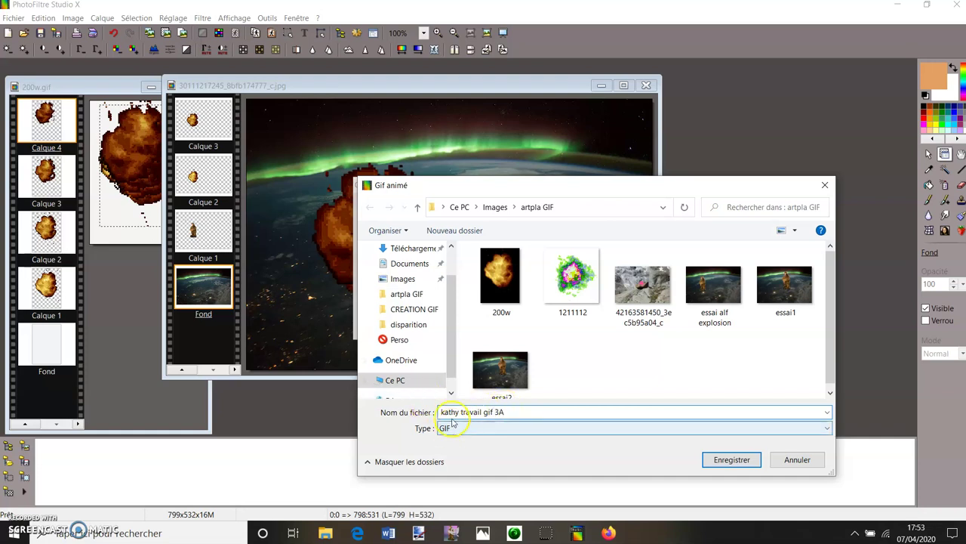
left_click(410, 297)
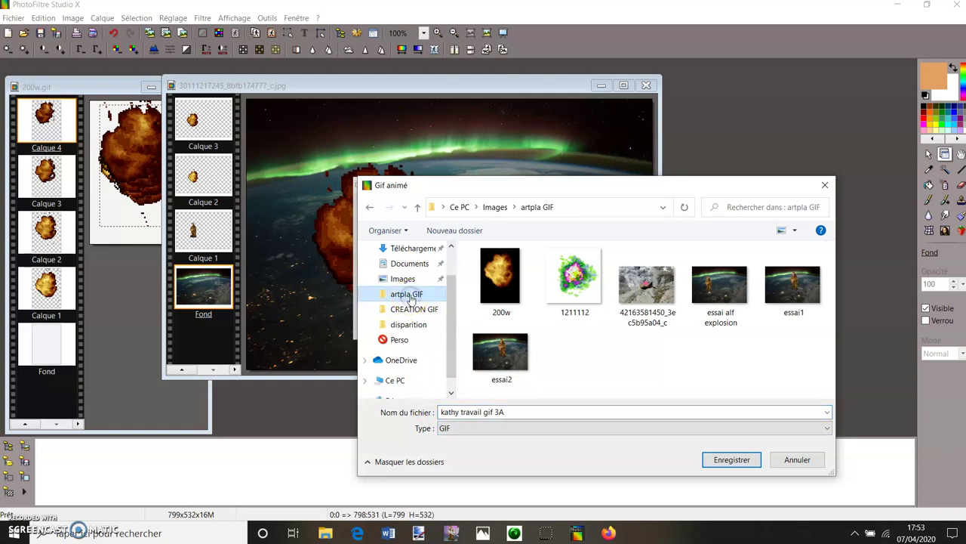
left_click(729, 459)
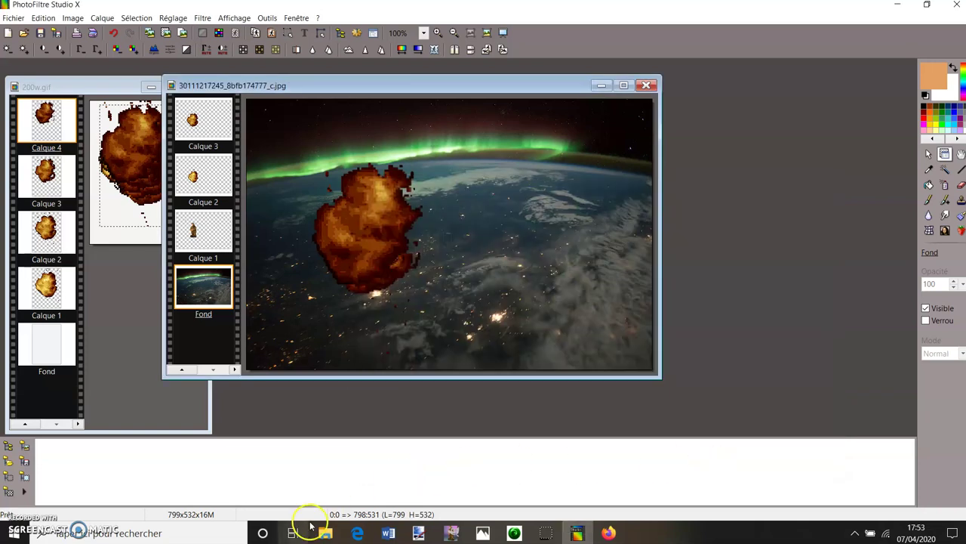
Step: Play the exported "travail gif 3A" file from the artpla GIF folder in File Explorer, and close the viewer
left_click(325, 532)
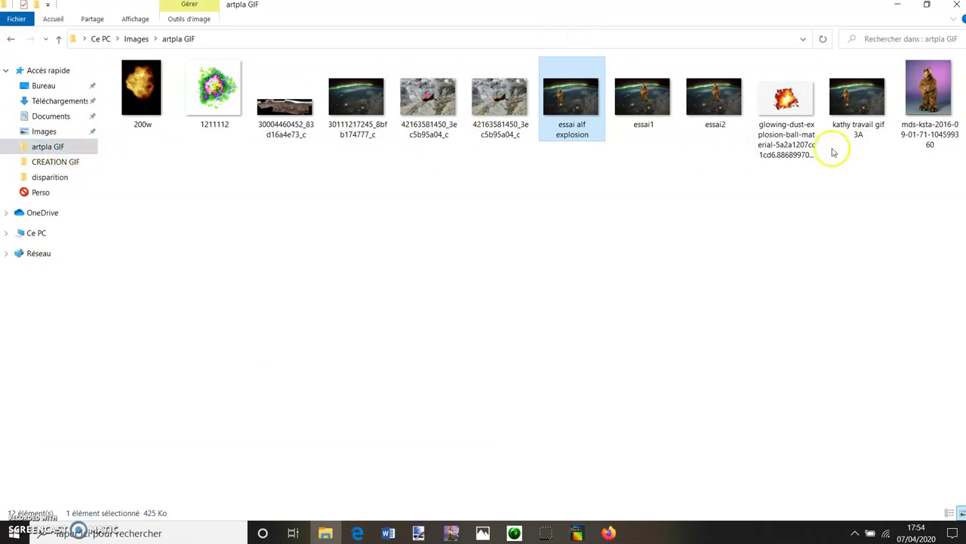
left_click(858, 115)
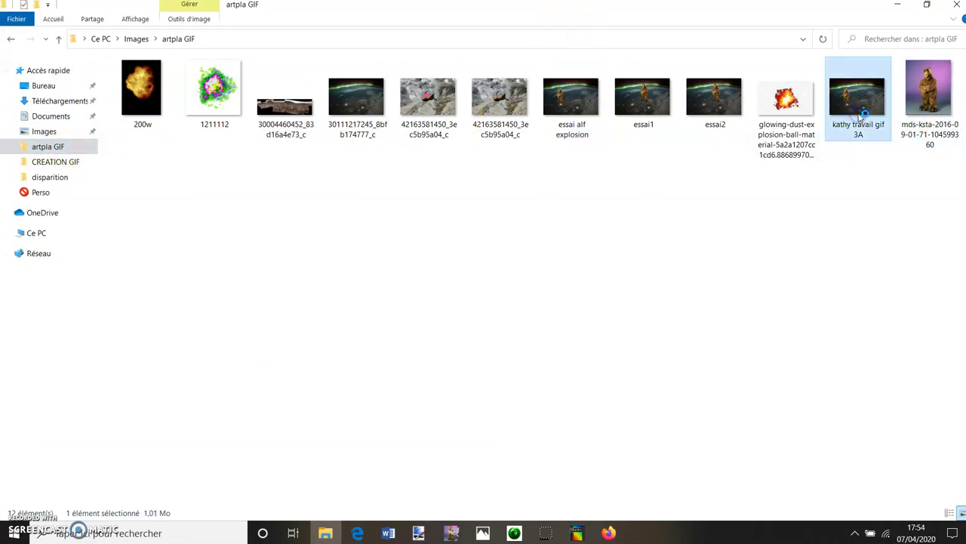
double_click(854, 115)
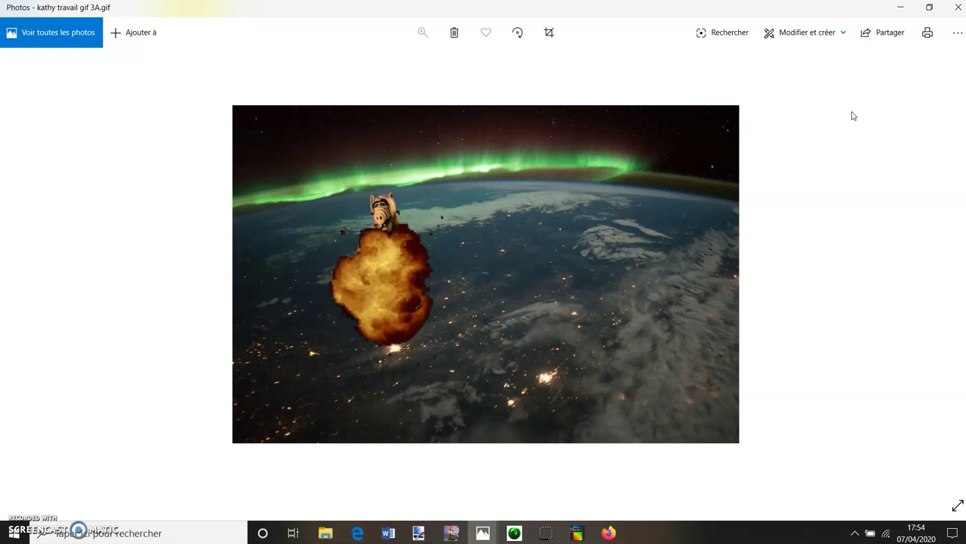
left_click(929, 7)
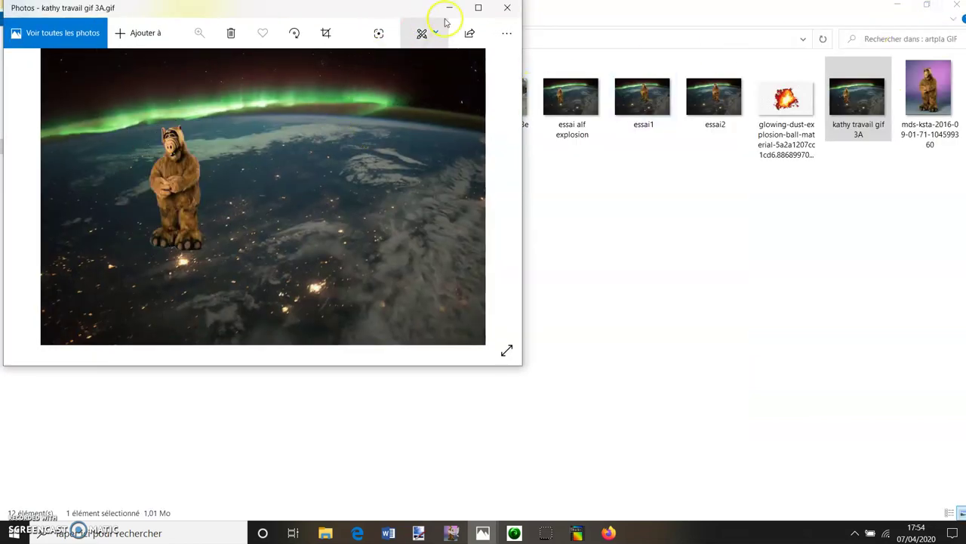
left_click(507, 7)
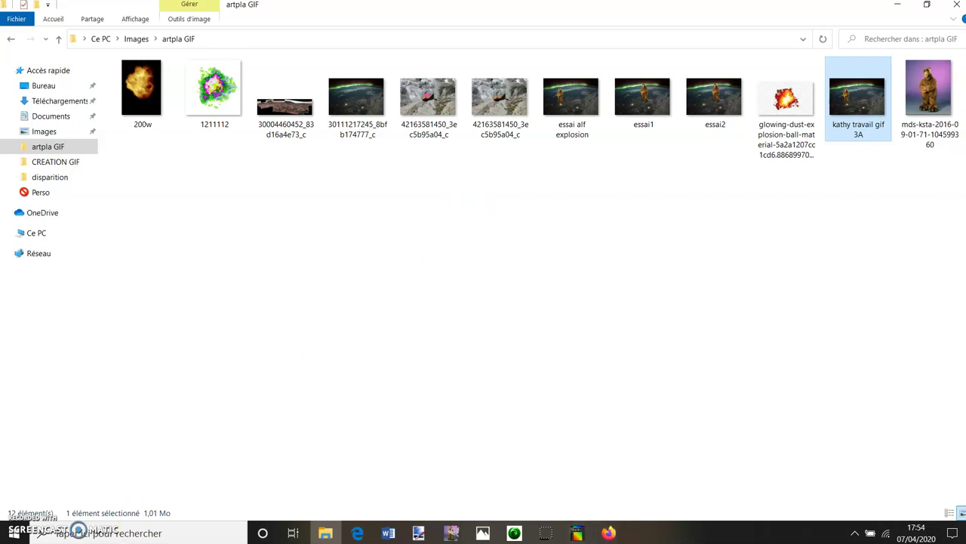
Step: Switch to Firefox and close all the "Gif animé" preview tabs
mouse_move(610, 535)
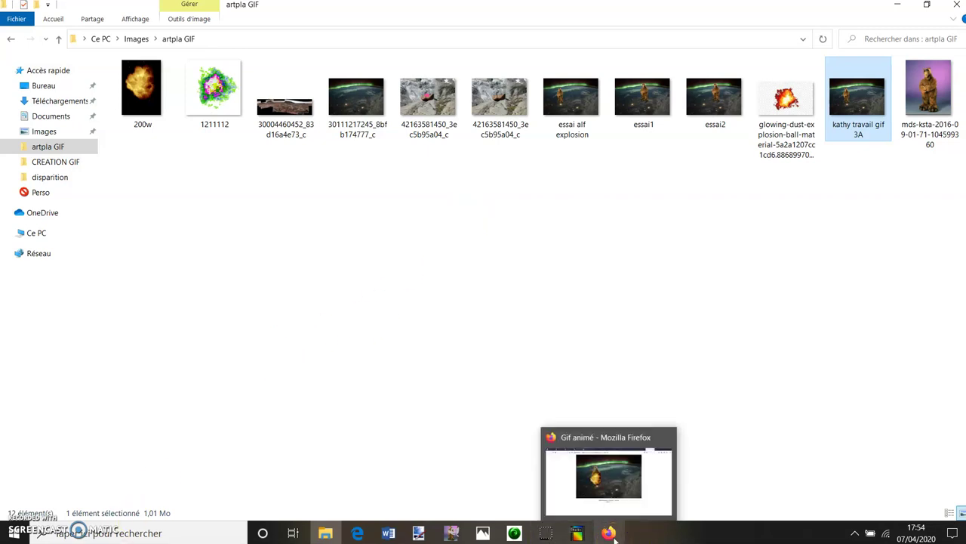
left_click(595, 477)
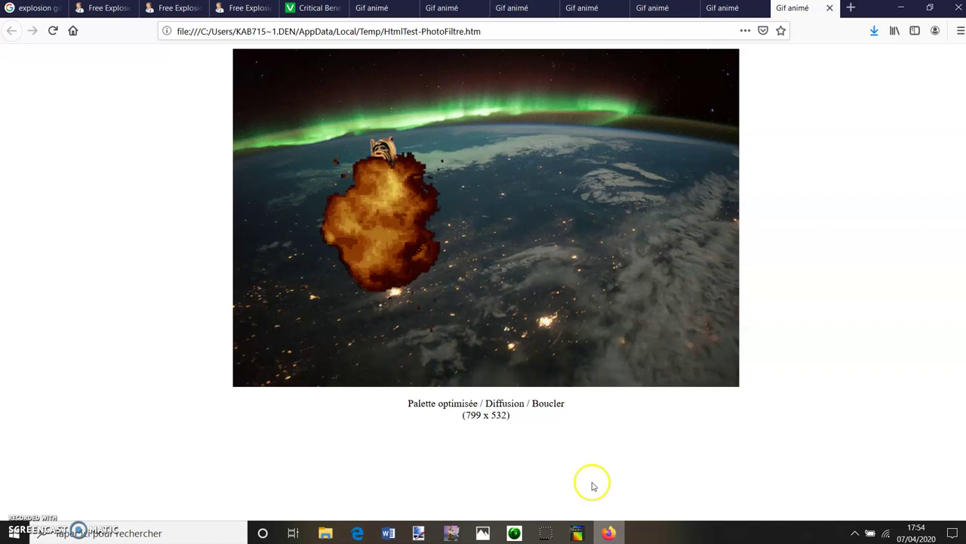
left_click(759, 7)
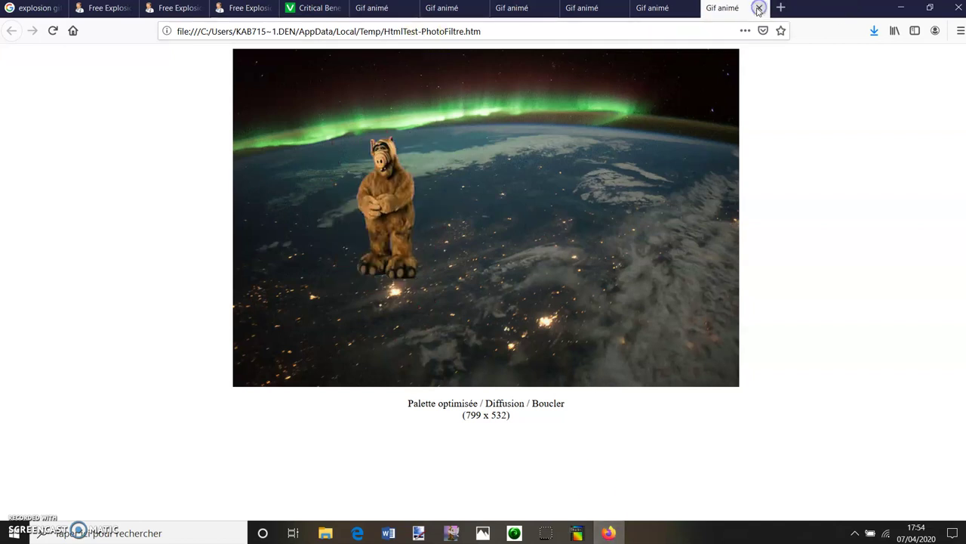
left_click(759, 10)
left_click(760, 8)
left_click(759, 8)
left_click(759, 7)
left_click(759, 7)
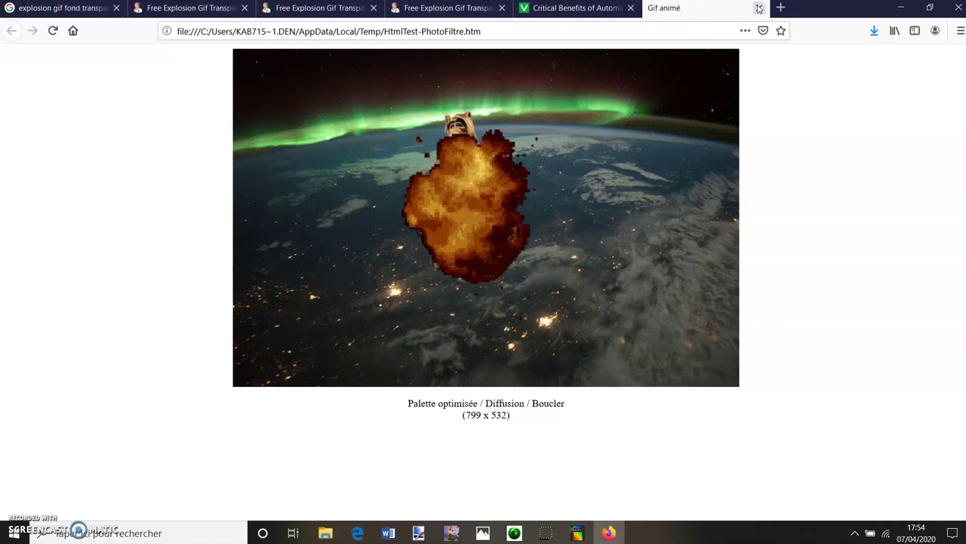
left_click(759, 8)
Step: Close the Critical Benefits page, the Free Explosion Gif pages and the explosion image search, ending the Firefox session
left_click(702, 8)
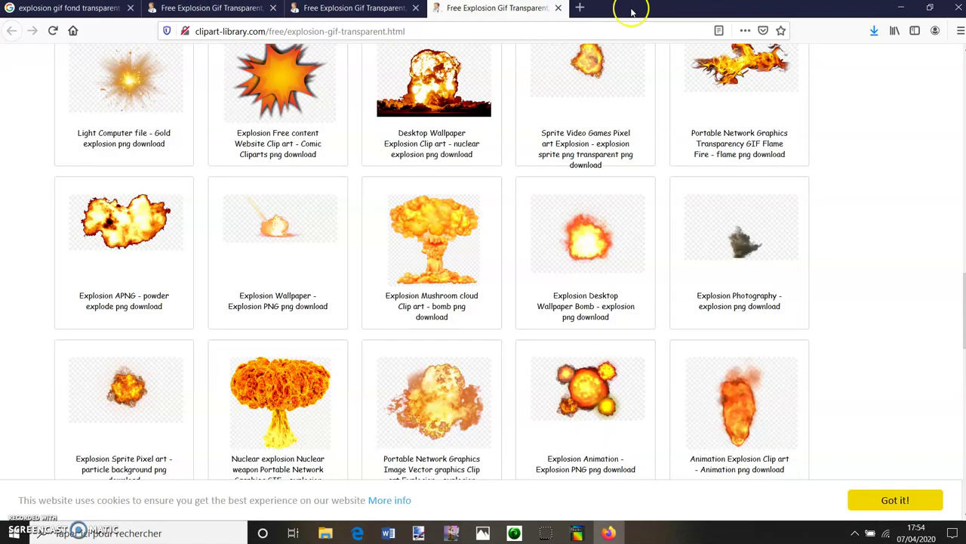
left_click(558, 7)
left_click(415, 7)
left_click(273, 7)
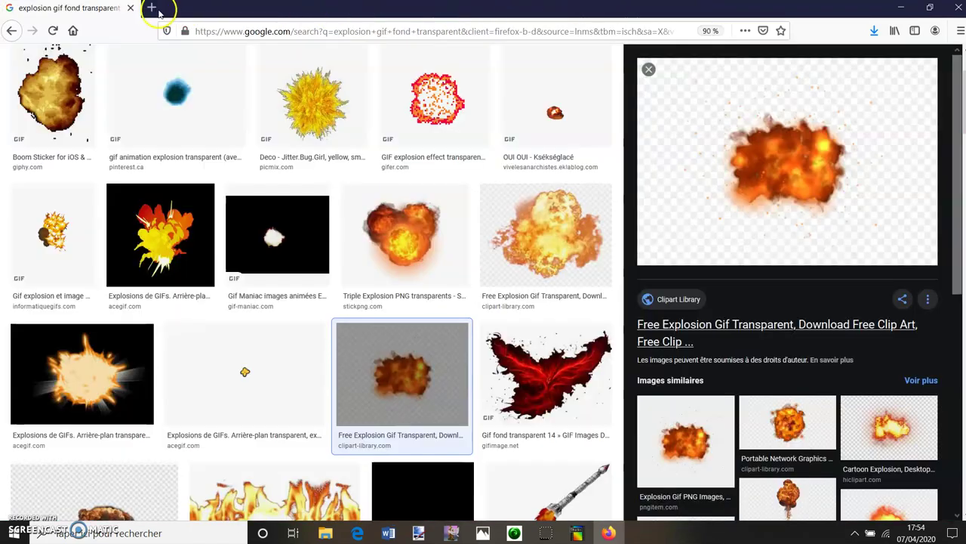
left_click(131, 7)
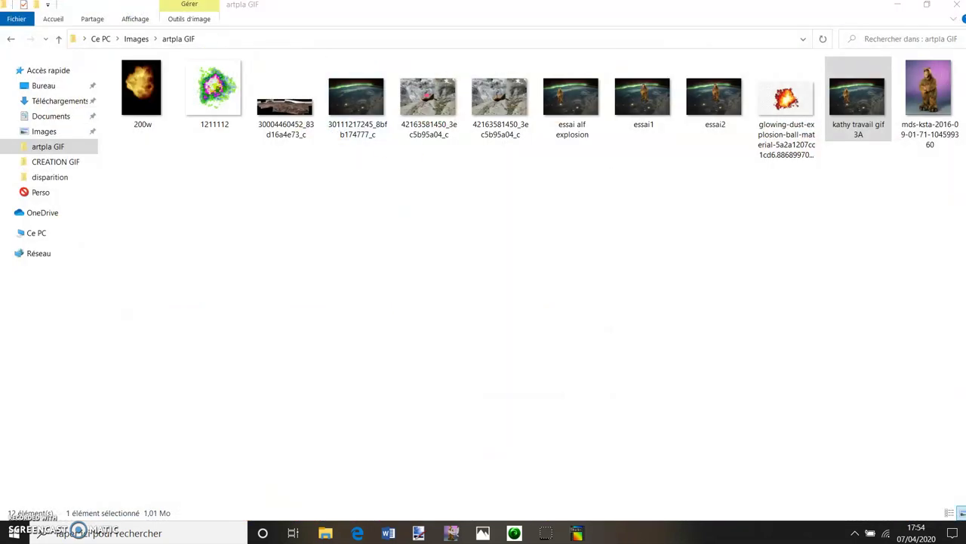
left_click(357, 533)
left_click(925, 7)
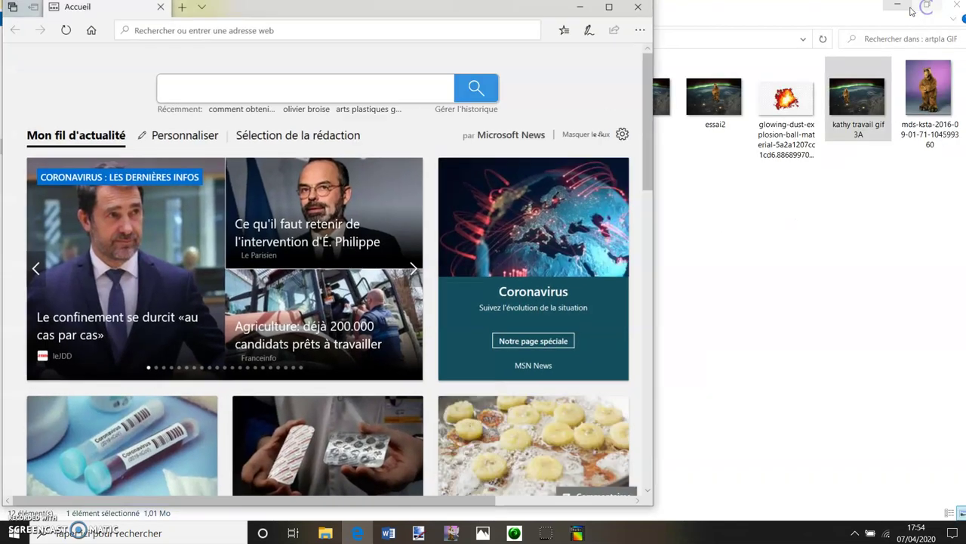
left_click(638, 7)
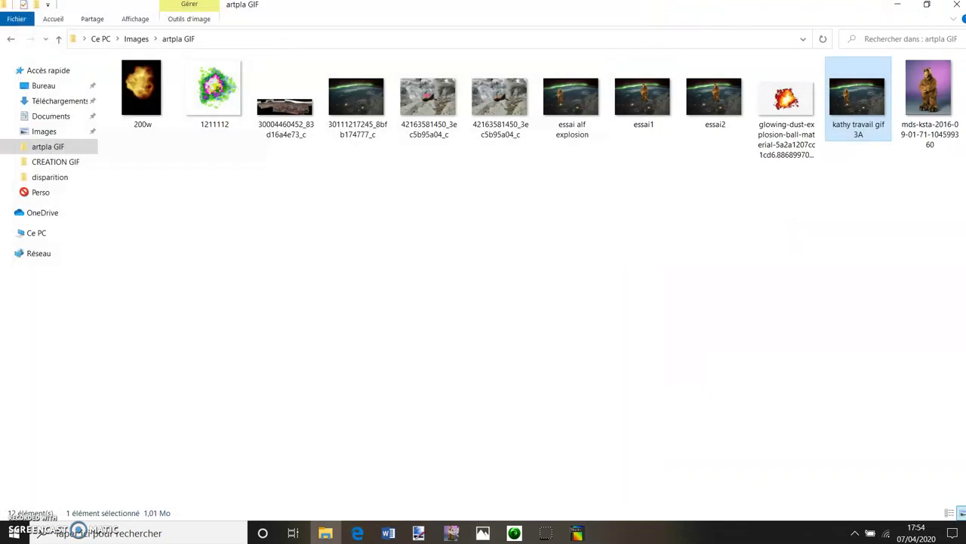
Step: Minimize File Explorer and PhotoFiltre Studio X, and open a new Firefox window from the desktop
left_click(897, 7)
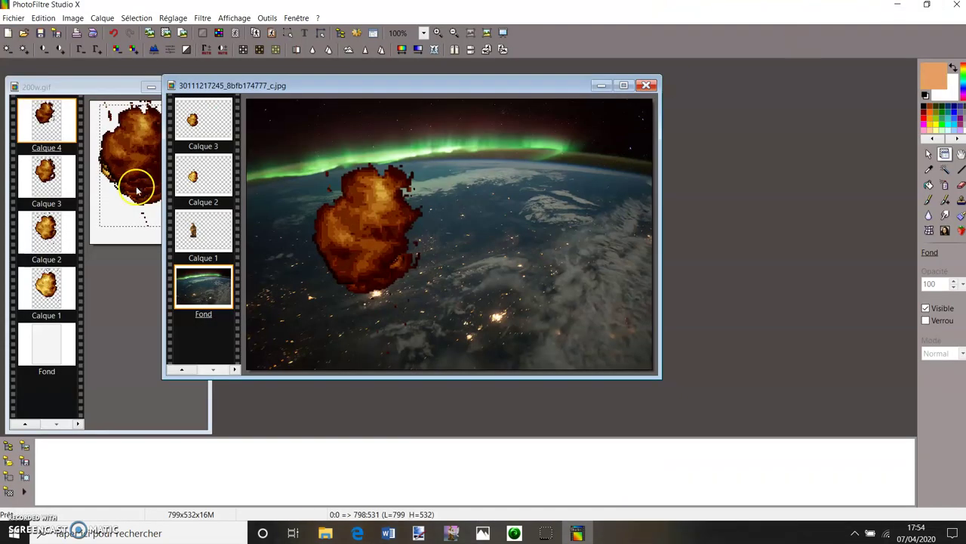
left_click(897, 6)
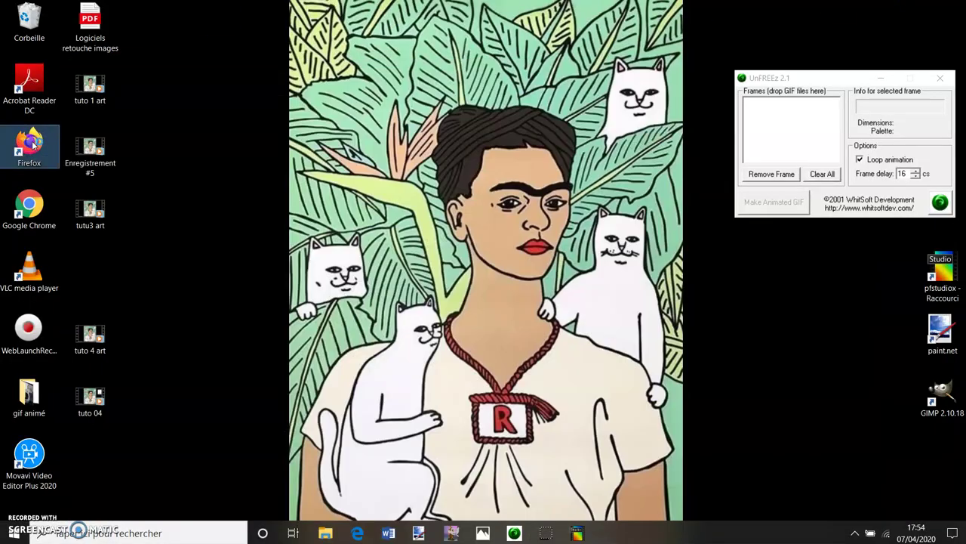
double_click(30, 145)
Step: Reduce the artpla GIF folder window so it overlaps Firefox, and play the exported "travail gif 3A" file in the browser
left_click(326, 535)
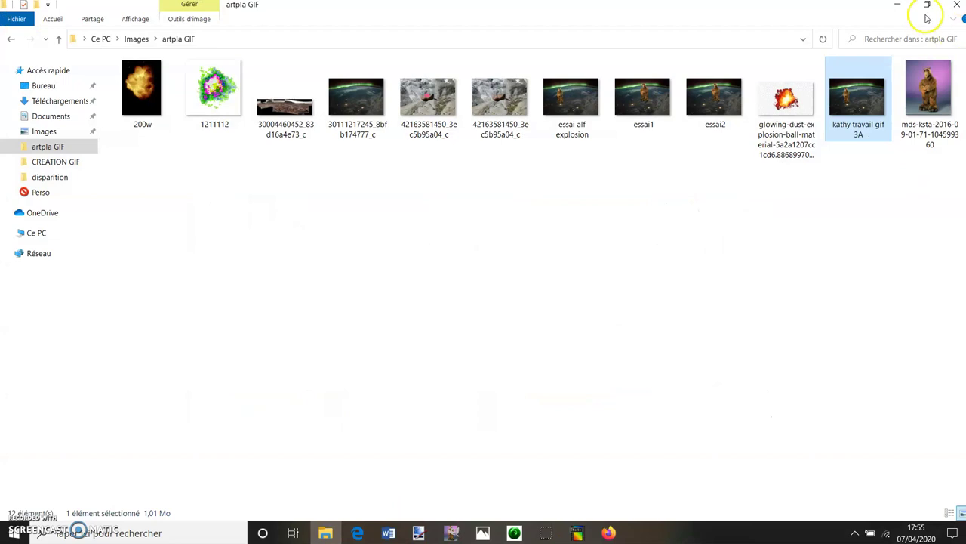
left_click(927, 6)
left_click_drag(430, 44, 381, 59)
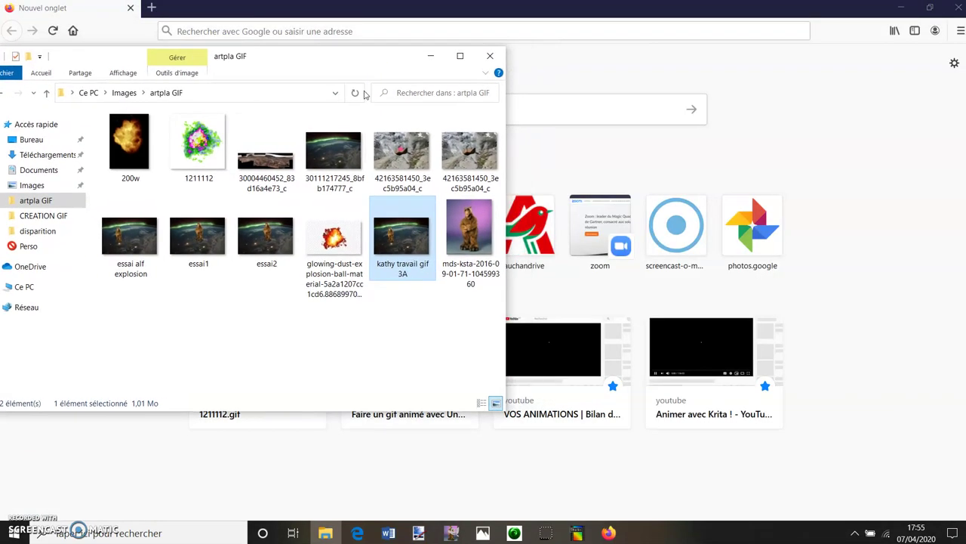
left_click_drag(409, 238, 750, 157)
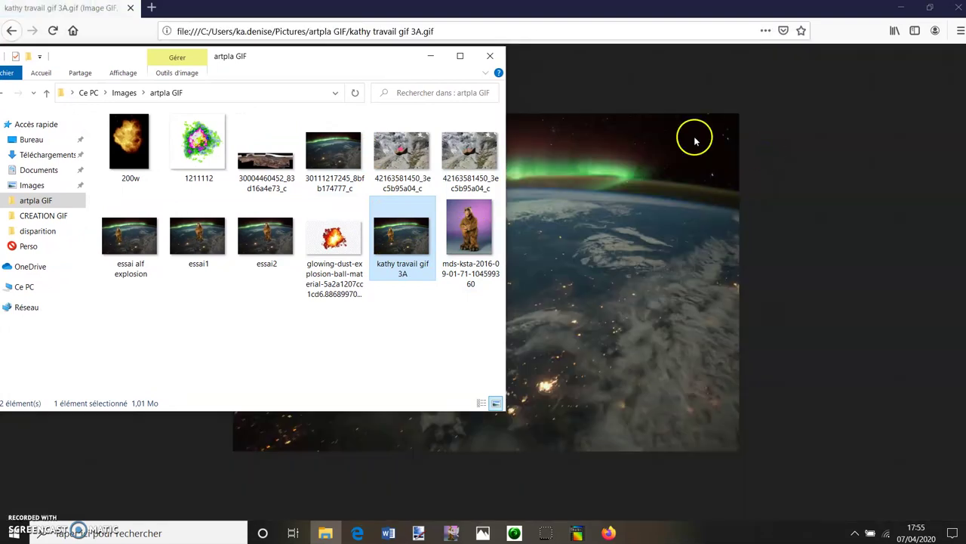
Step: Move the folder window aside, play "essai alf explosion" in Firefox instead, and minimize the folder window
left_click_drag(347, 58, 754, 91)
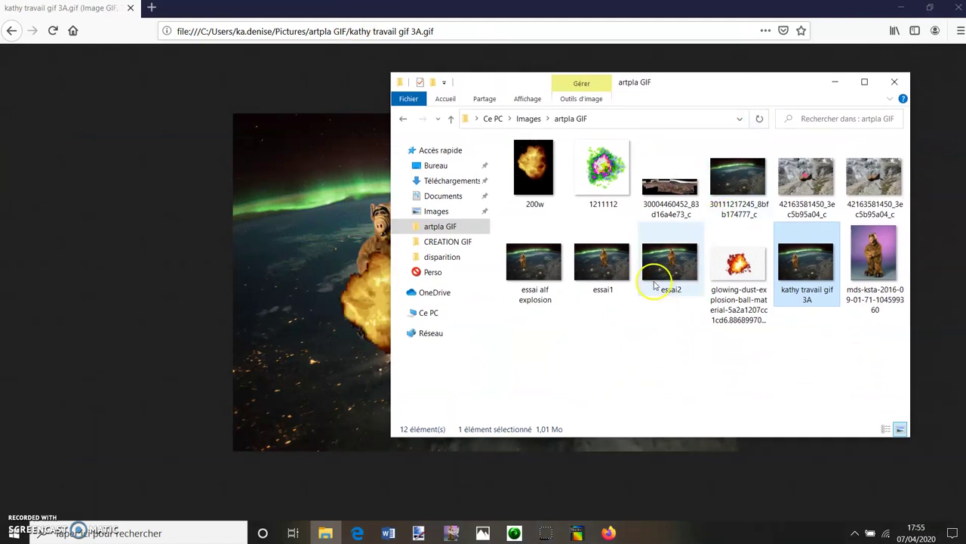
left_click_drag(558, 264, 291, 260)
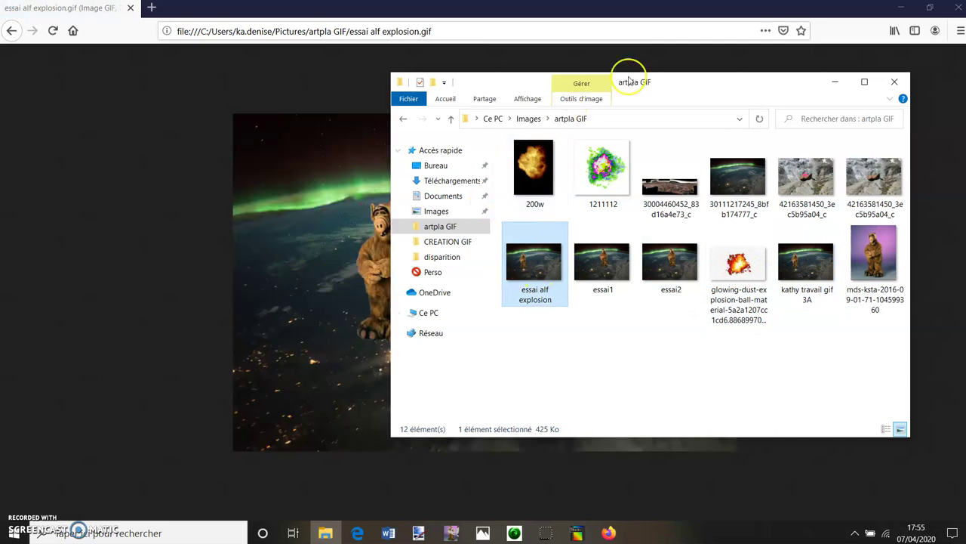
left_click(835, 83)
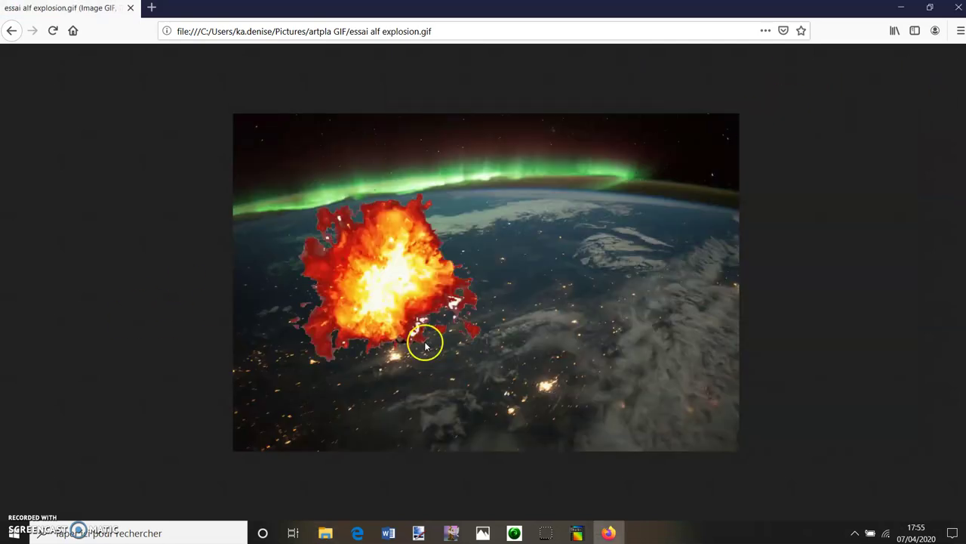